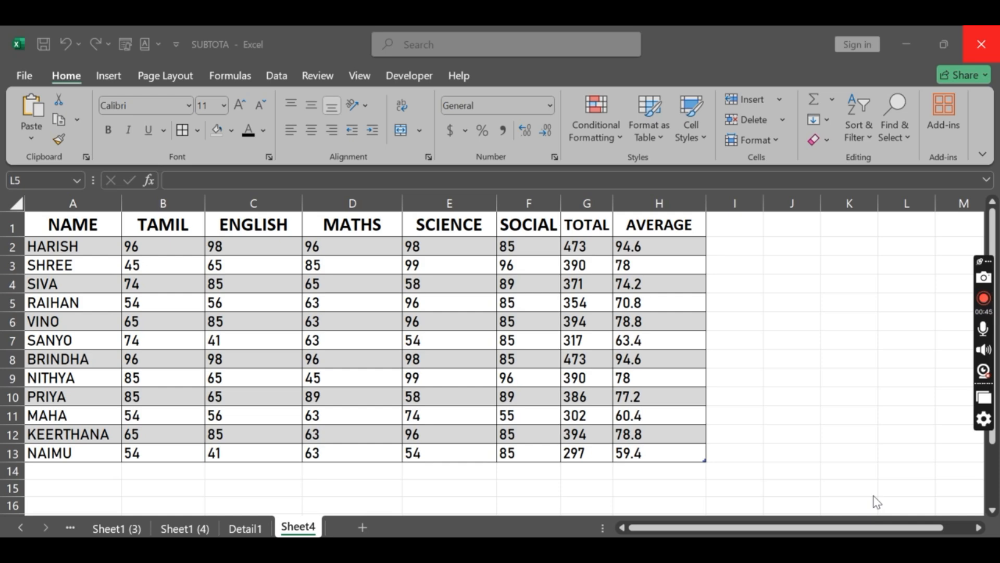
left_click(65, 224)
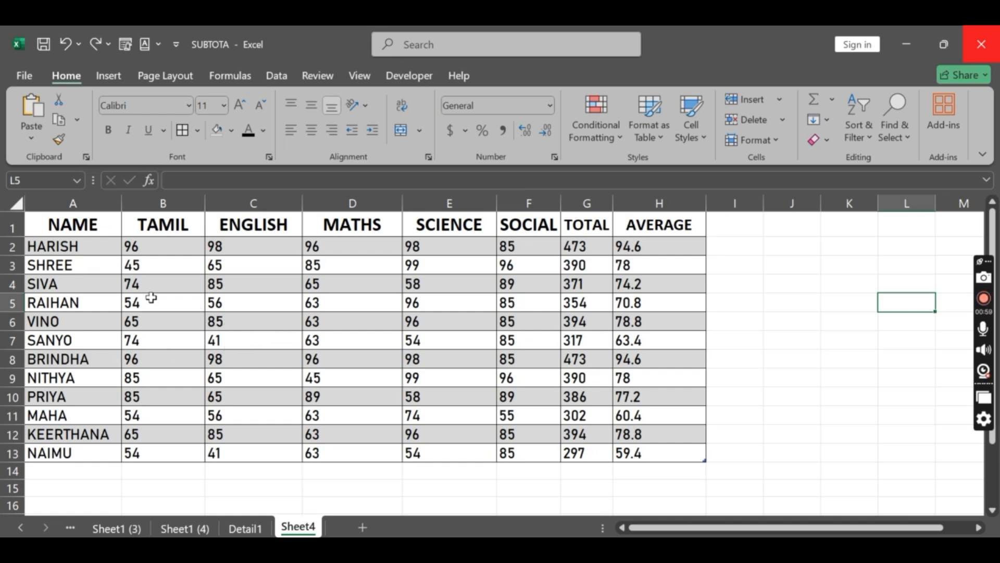
left_click(99, 250)
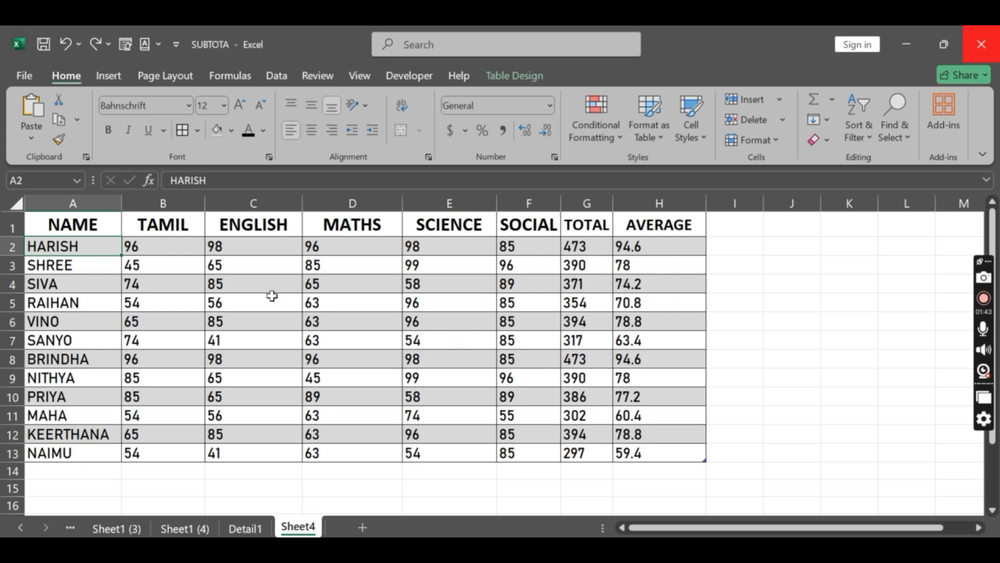
left_click(790, 333)
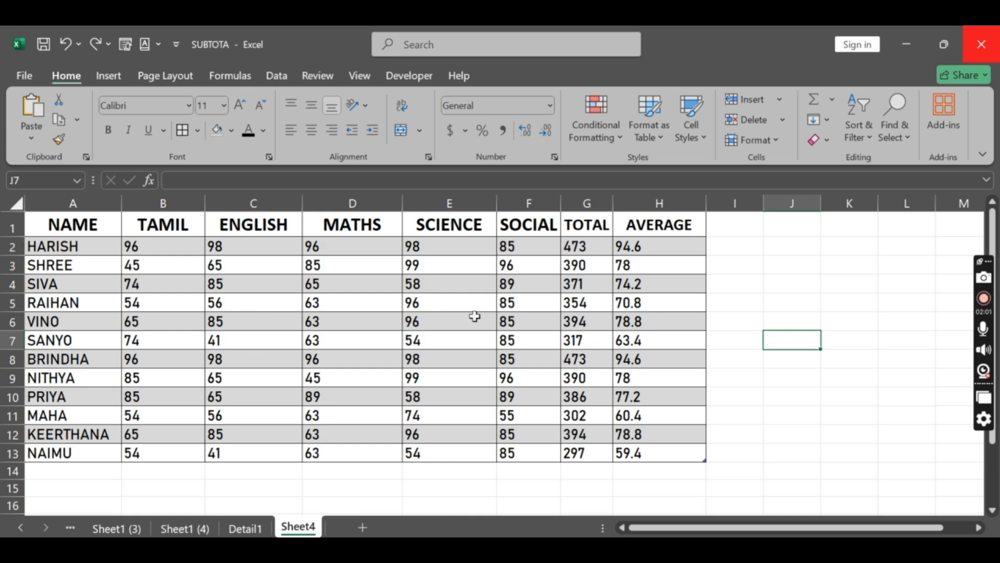
Insert a blank column before the TAMIL column and delete it again.
right_click(164, 204)
left_click(223, 359)
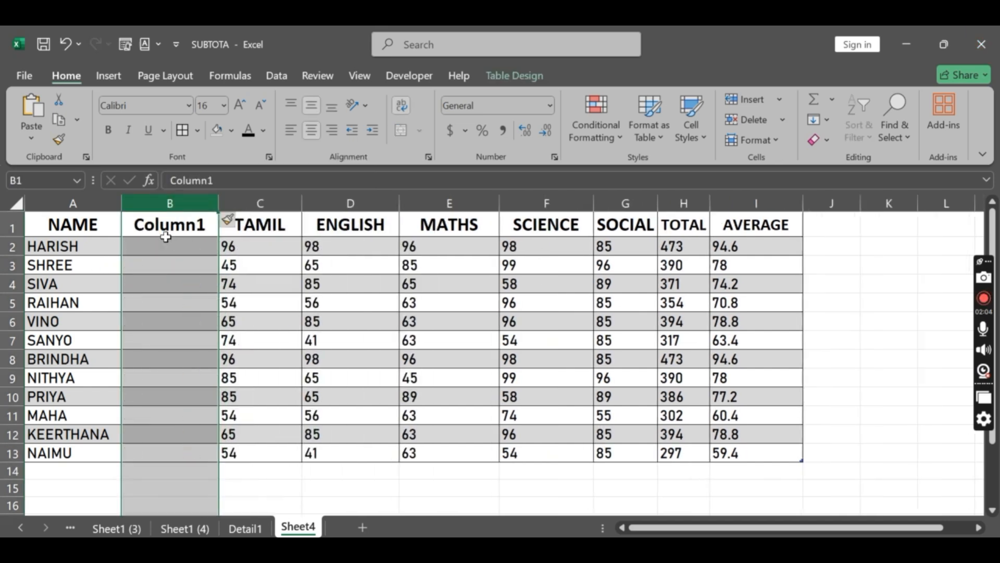
right_click(186, 206)
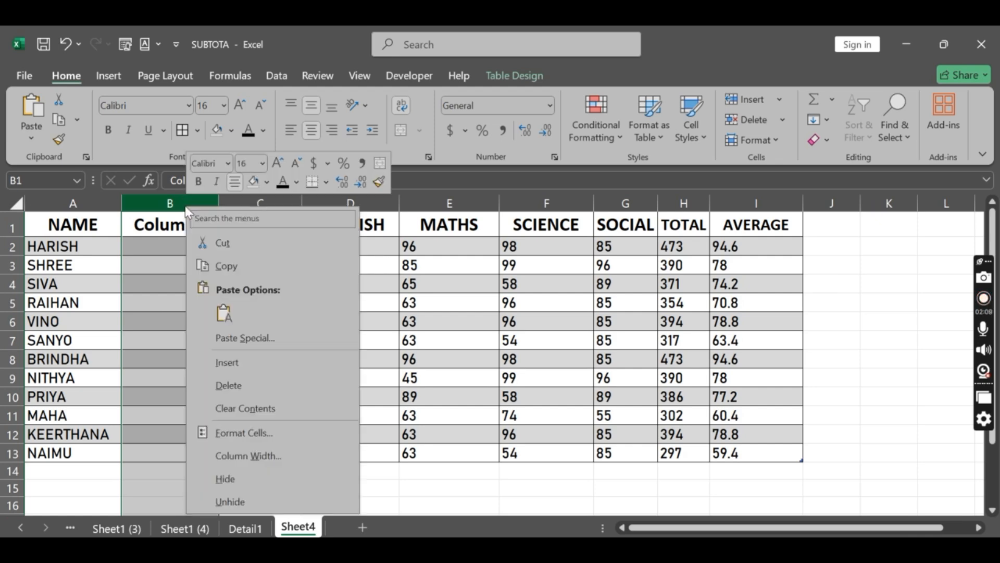
left_click(241, 387)
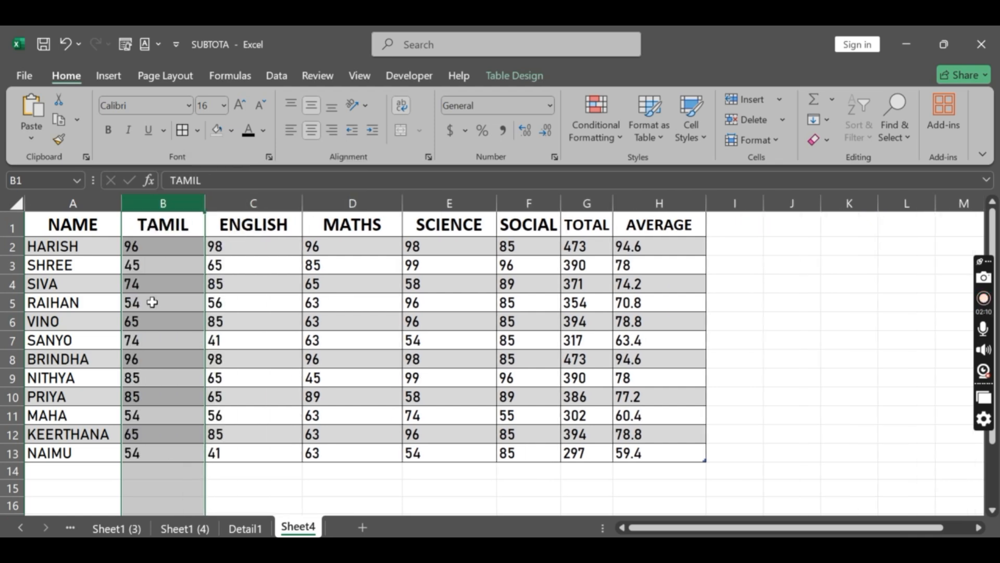
Examine the marks table's header row from NAME to AVERAGE.
left_click(651, 397)
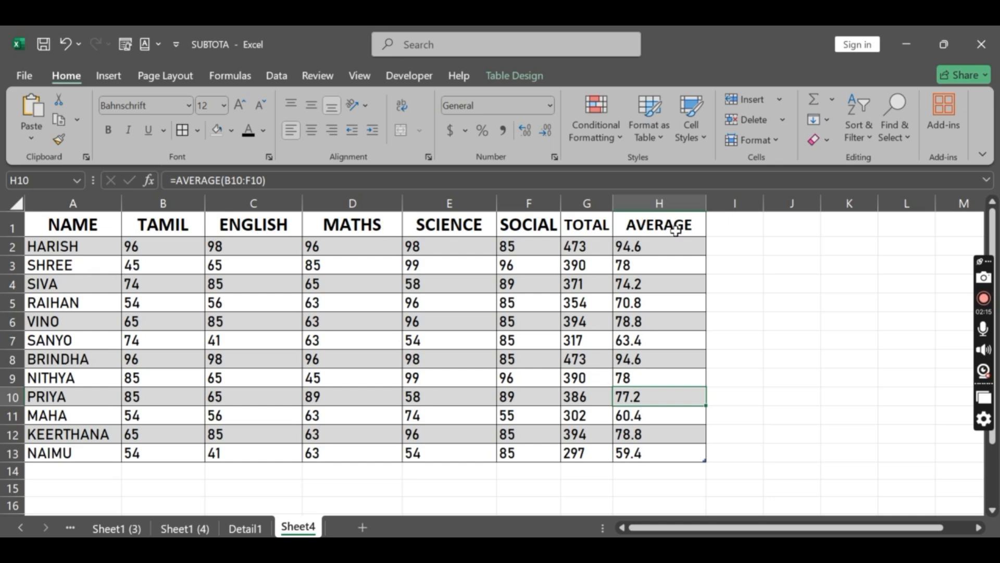
left_click(252, 302)
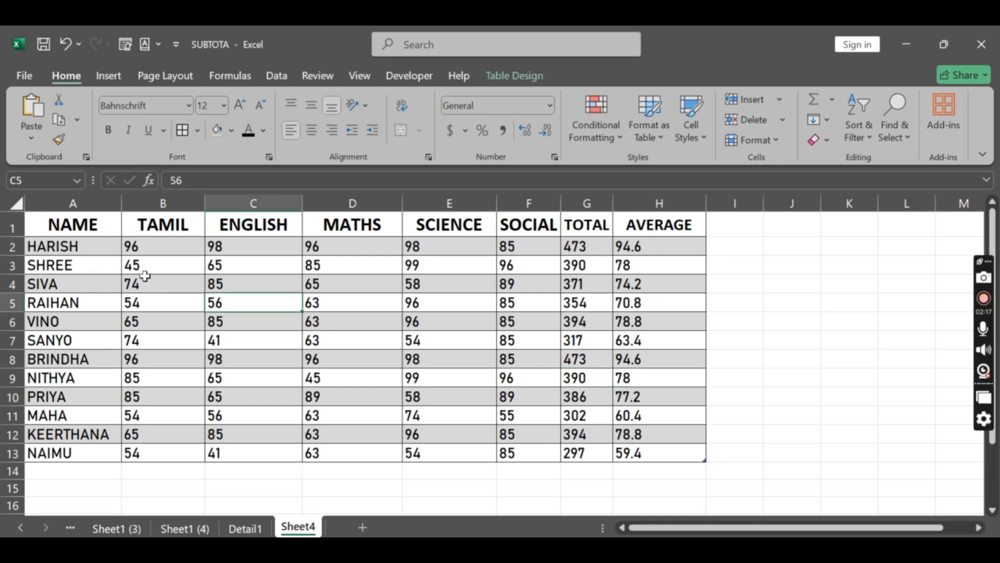
left_click(71, 219)
left_click_drag(70, 218, 659, 223)
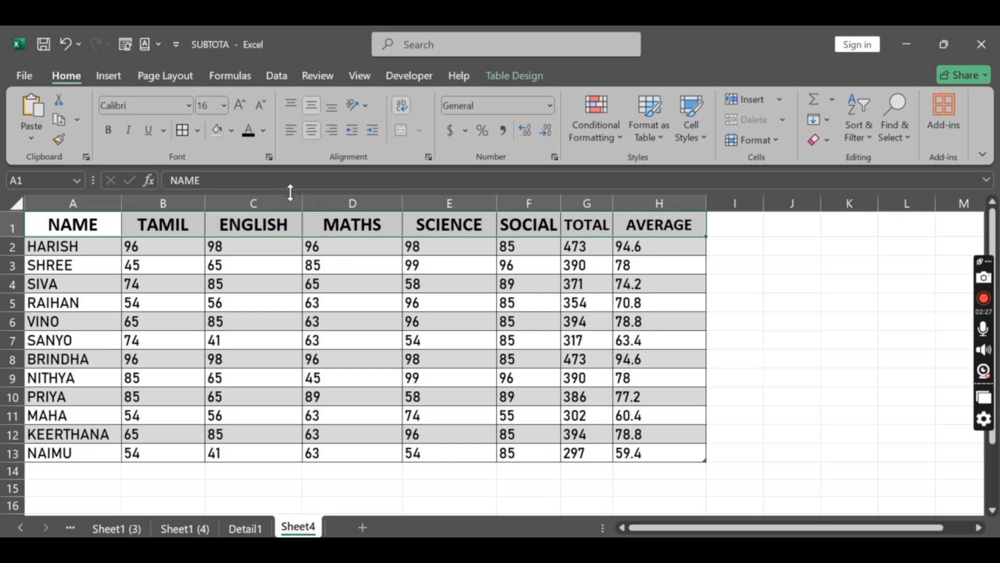
left_click_drag(47, 223, 623, 226)
left_click(132, 264)
left_click_drag(79, 229, 657, 225)
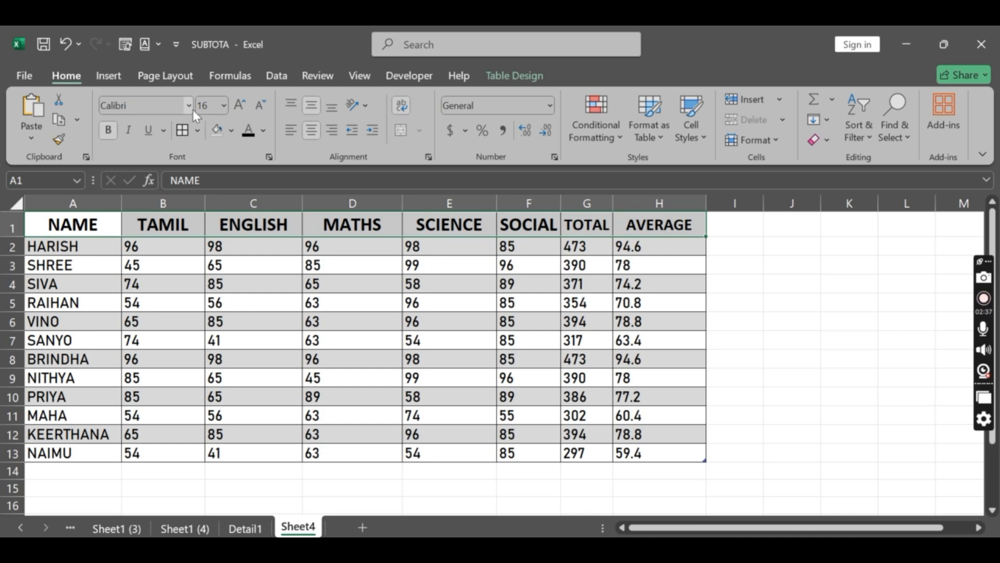
left_click(334, 302)
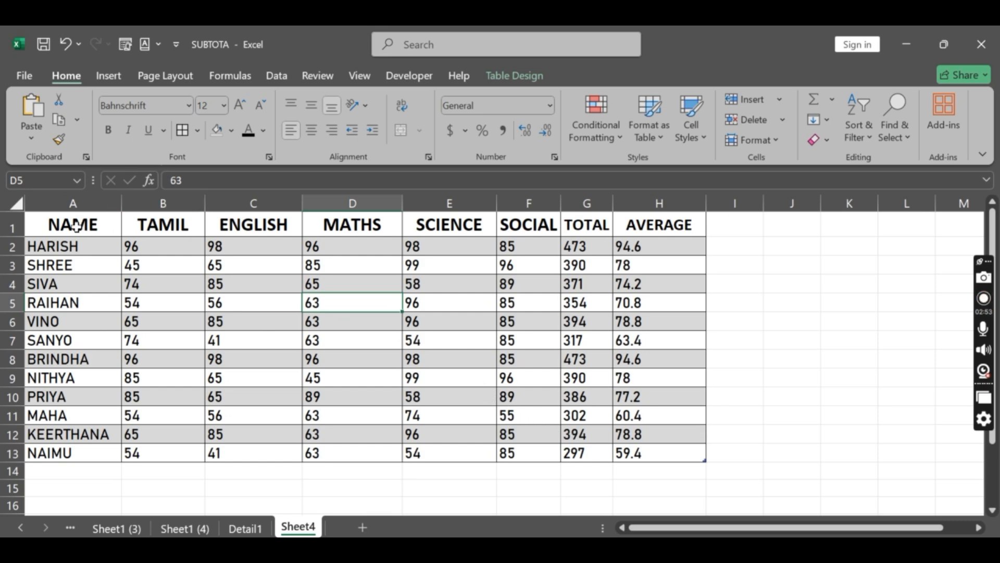
Format the whole marks table, A1:H13, with the Orange, Table Style Light 10 style.
left_click_drag(61, 224, 662, 450)
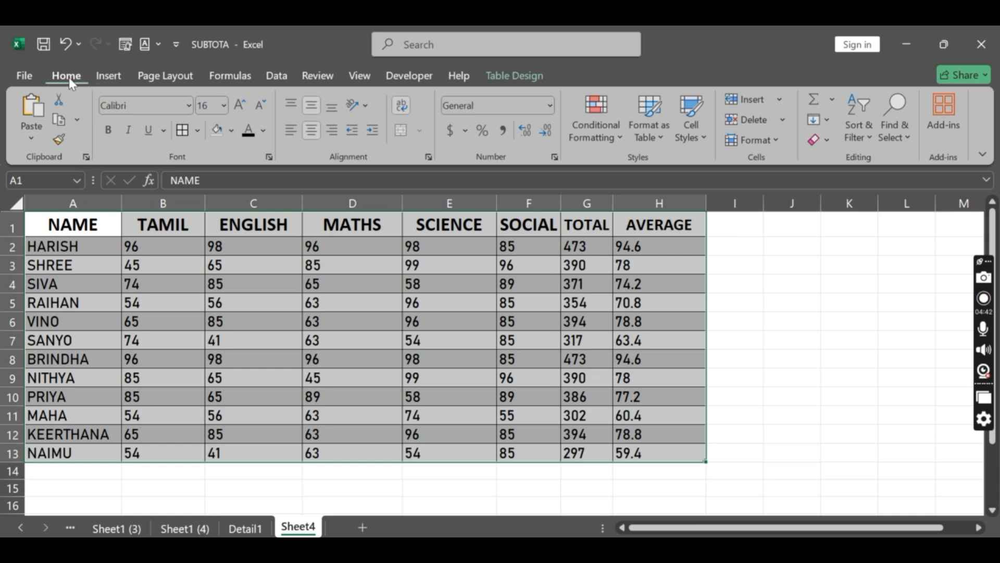
left_click(655, 136)
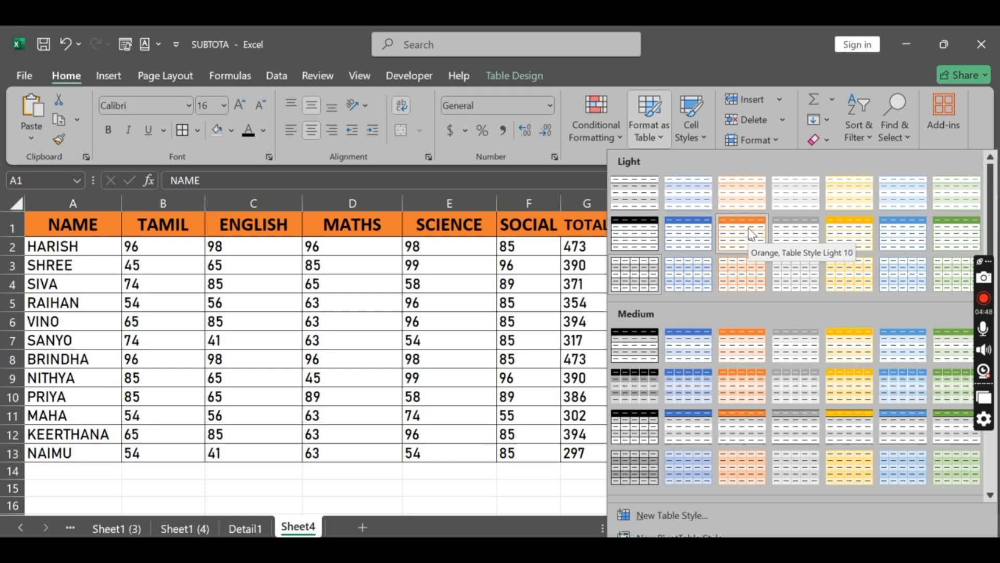
left_click(752, 234)
left_click(718, 296)
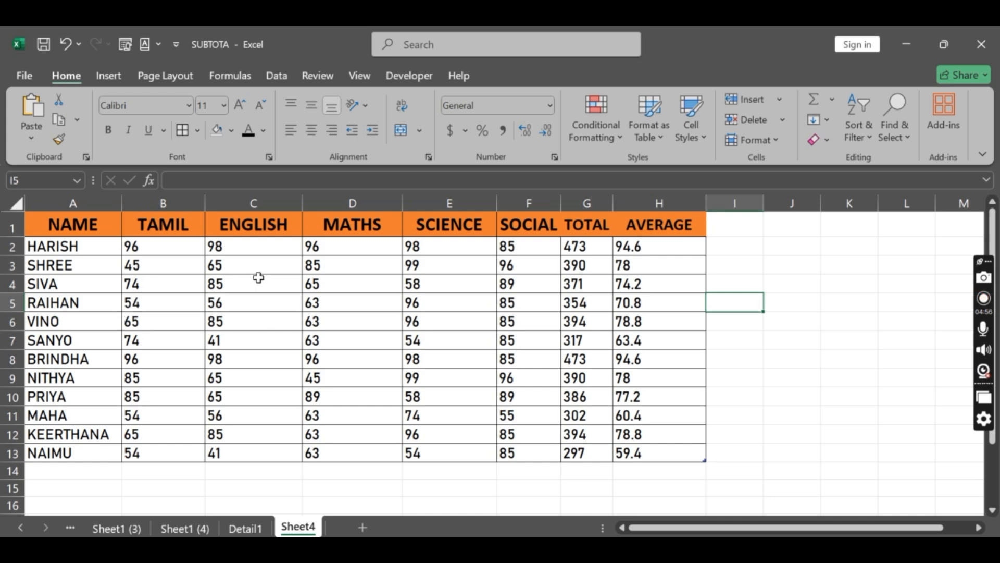
Create a PivotTable from the whole marks table, including its headers, and place it on a new worksheet.
left_click(293, 344)
left_click_drag(76, 216, 693, 368)
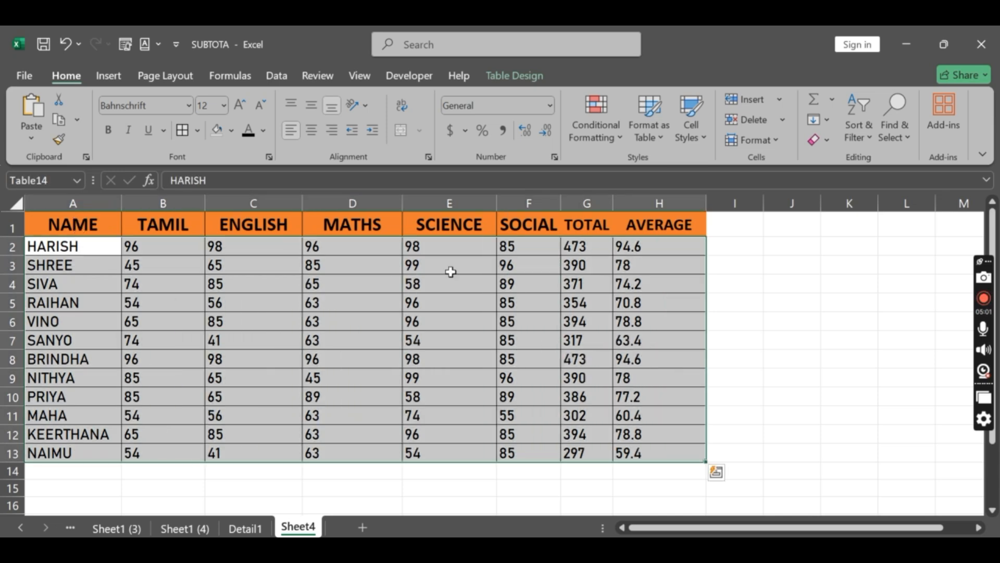
left_click(110, 81)
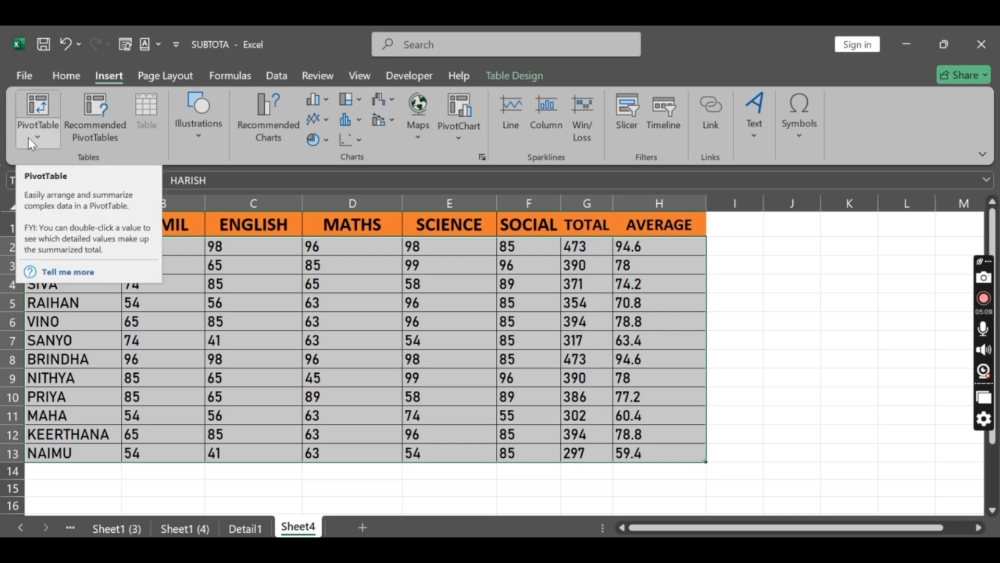
left_click(328, 318)
left_click_drag(75, 223, 677, 453)
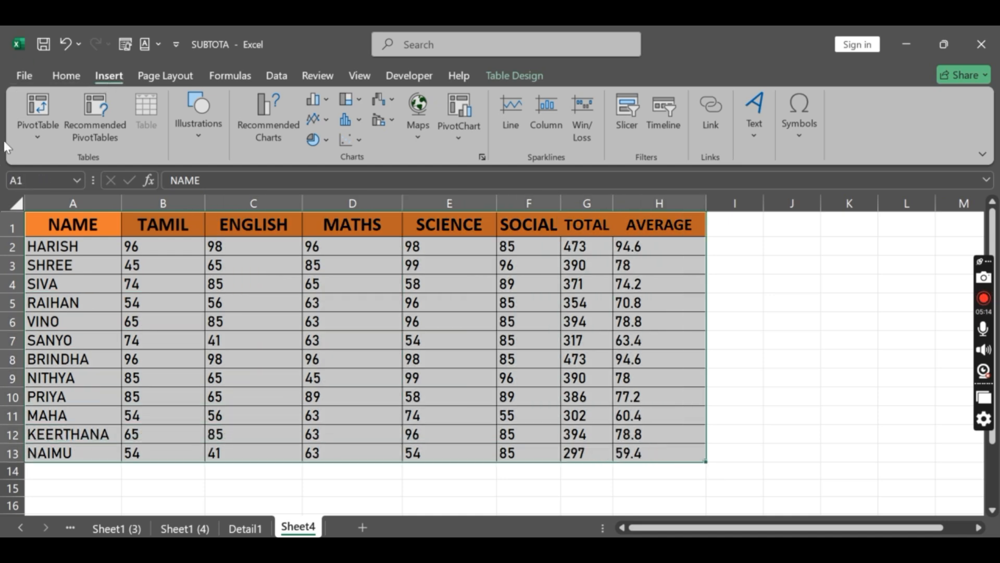
left_click(38, 135)
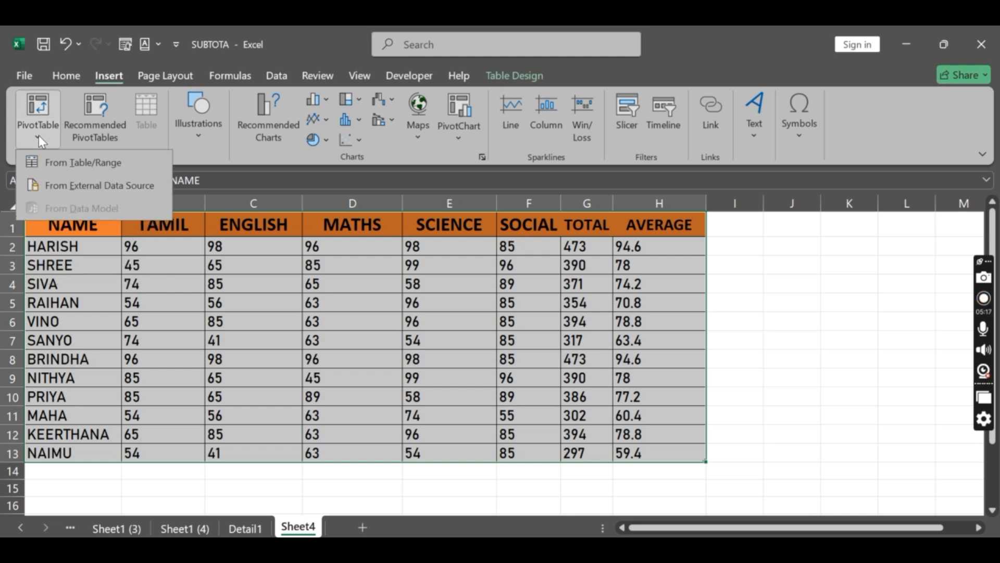
left_click(98, 164)
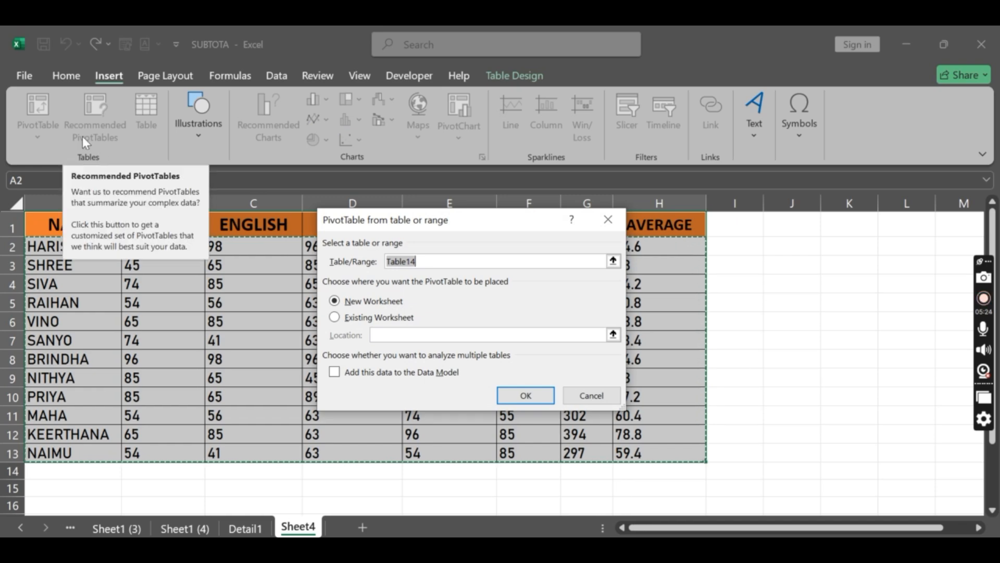
left_click_drag(429, 225, 374, 228)
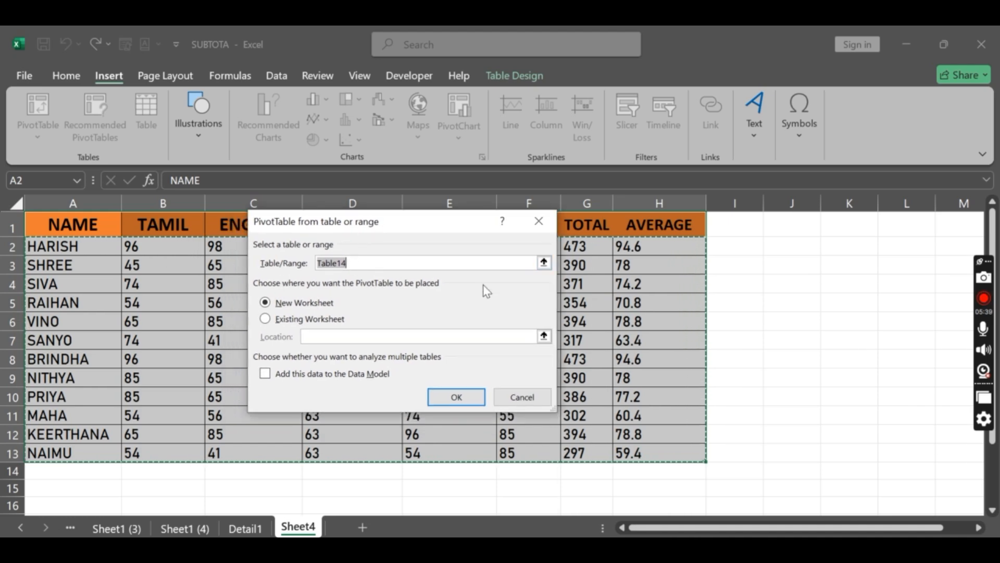
left_click(291, 320)
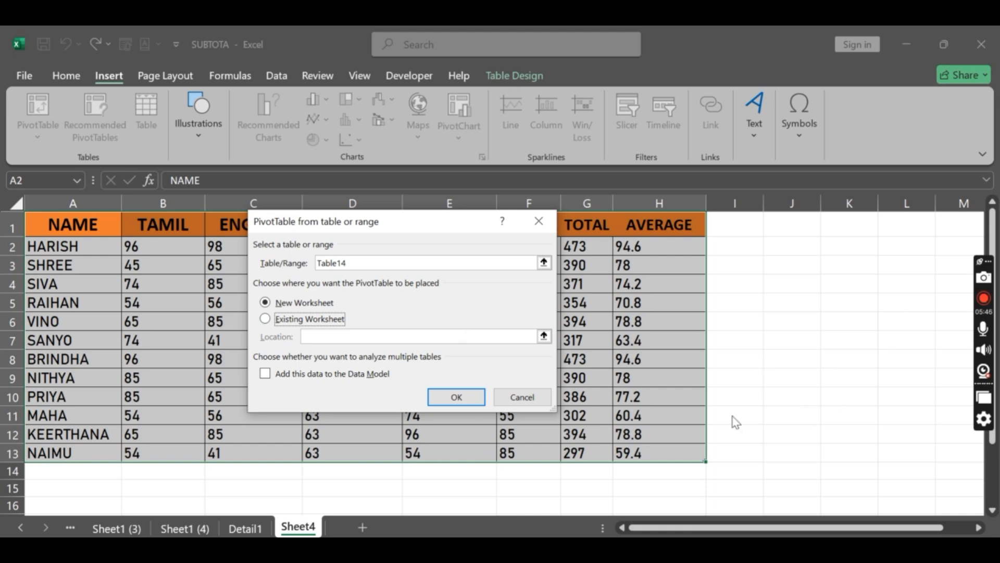
left_click(258, 302)
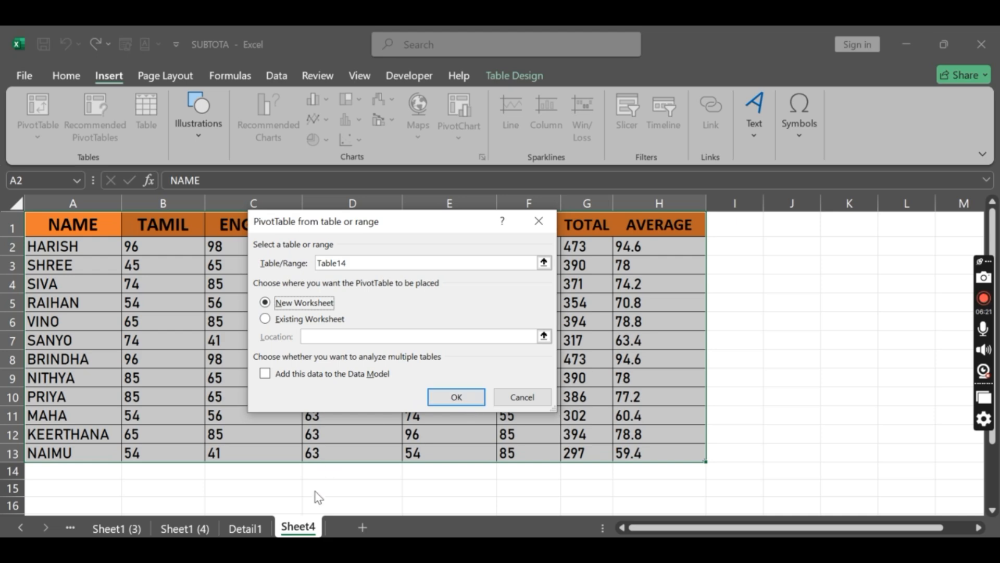
left_click(457, 397)
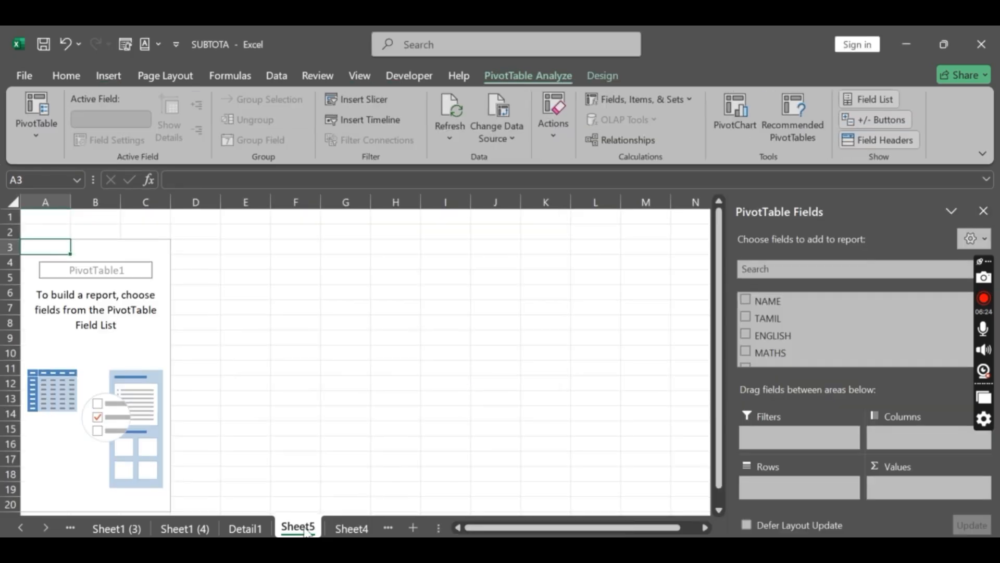
Compare the source table on Sheet4 with the empty PivotTable on Sheet5 and look through the available fields.
left_click(350, 529)
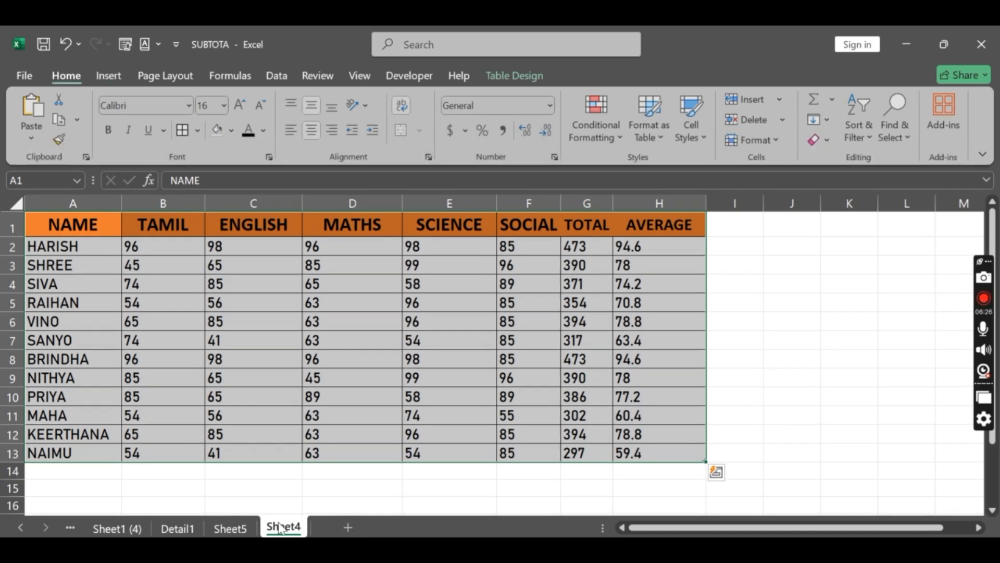
left_click(230, 528)
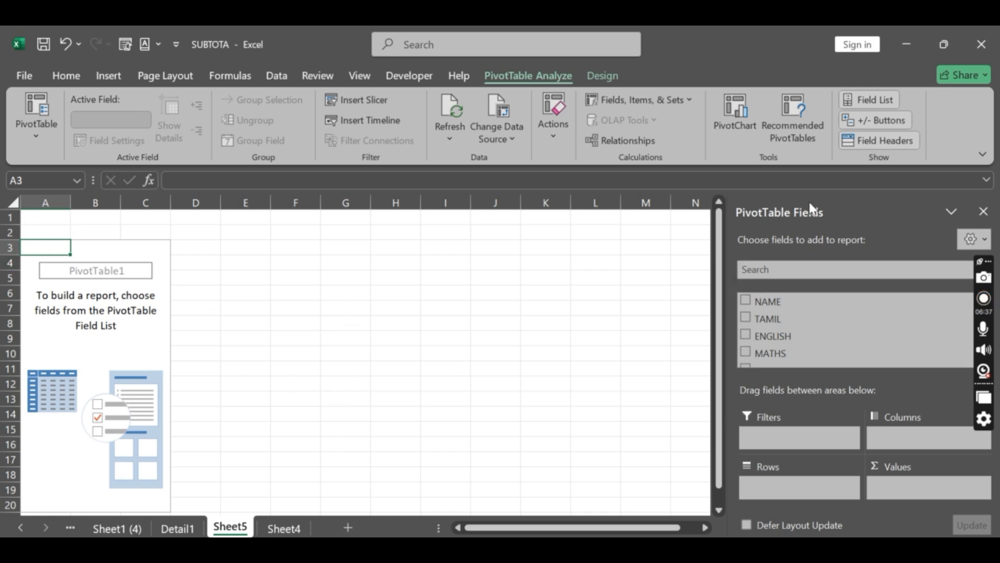
left_click_drag(813, 205, 861, 206)
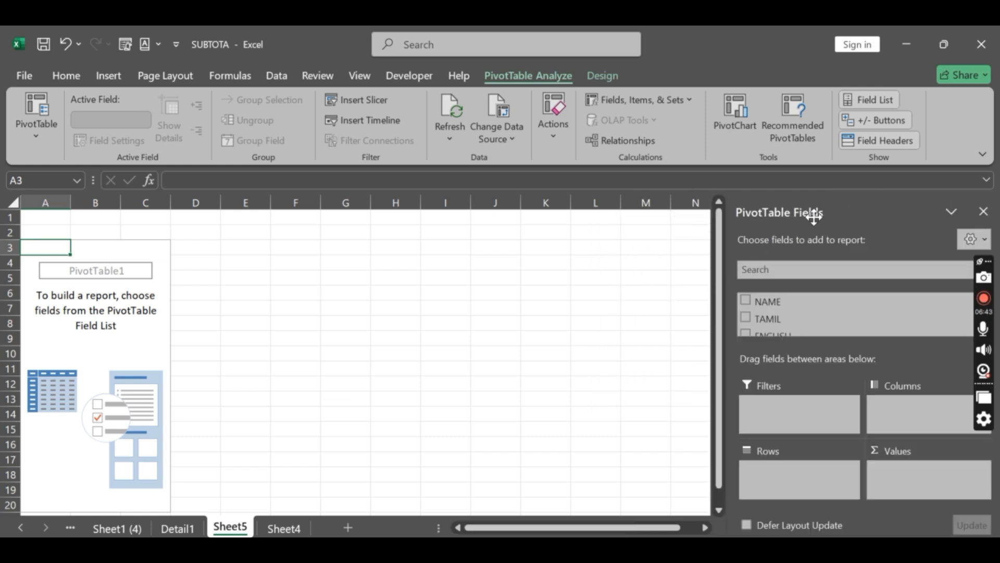
scroll(786, 313, "down", 5)
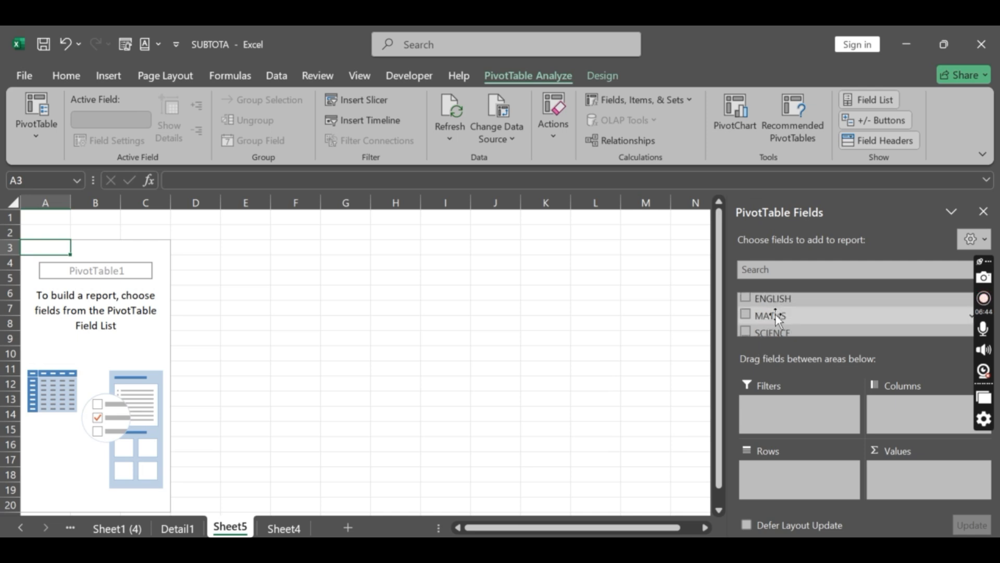
scroll(790, 318, "up", 5)
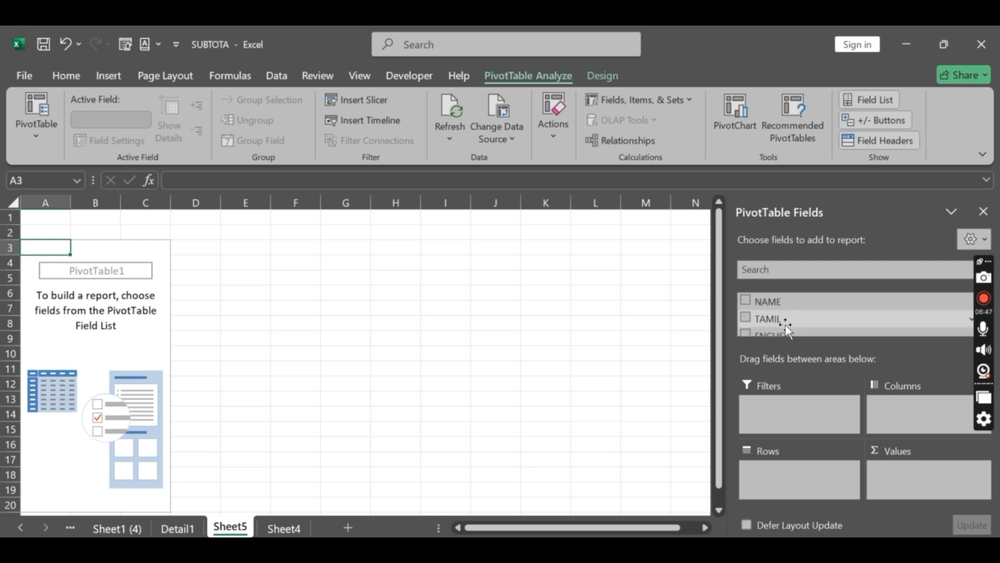
scroll(782, 312, "down", 2)
scroll(775, 322, "up", 2)
Add NAME as the PivotTable rows and TAMIL, ENGLISH, MATHS, SCIENCE, SOCIAL and TOTAL as summed values.
left_click(745, 301)
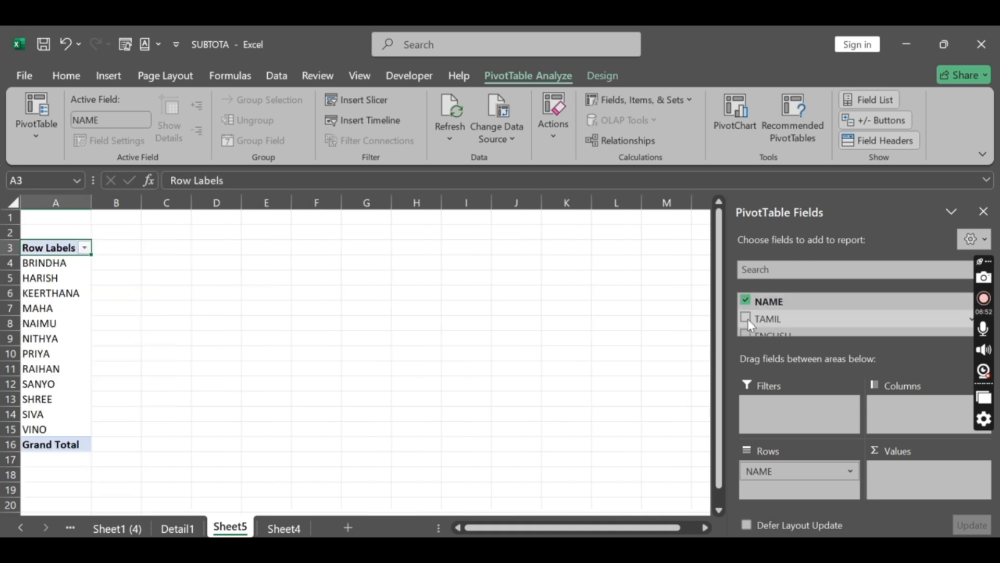
left_click(746, 318)
left_click(747, 334)
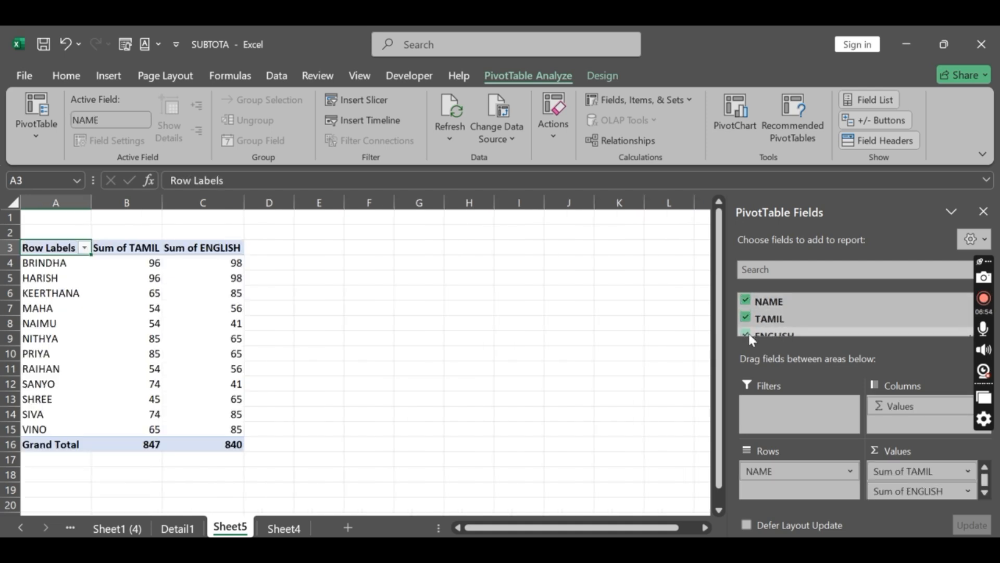
scroll(748, 333, "down", 2)
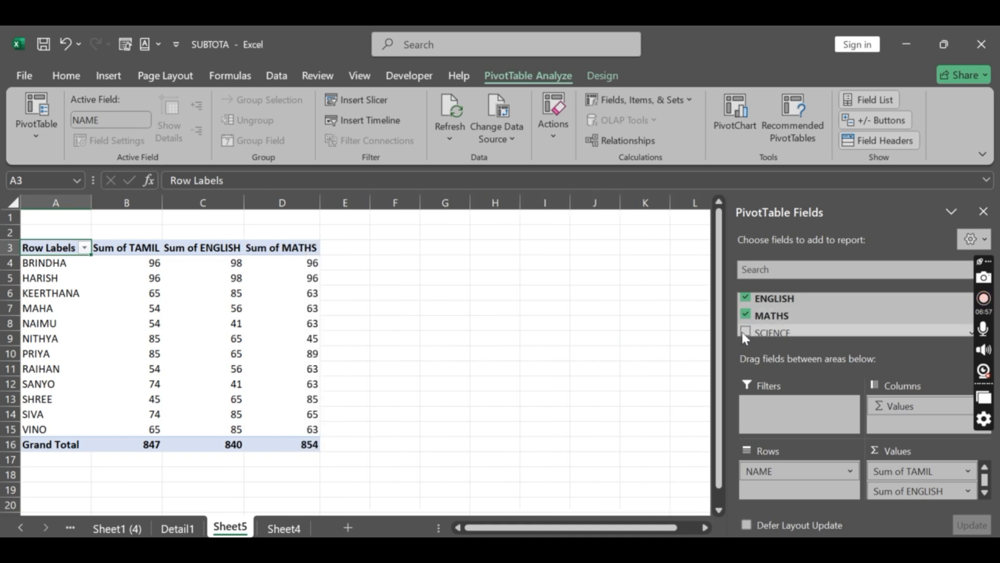
left_click(743, 332)
scroll(743, 328, "down", 2)
scroll(749, 308, "up", 1)
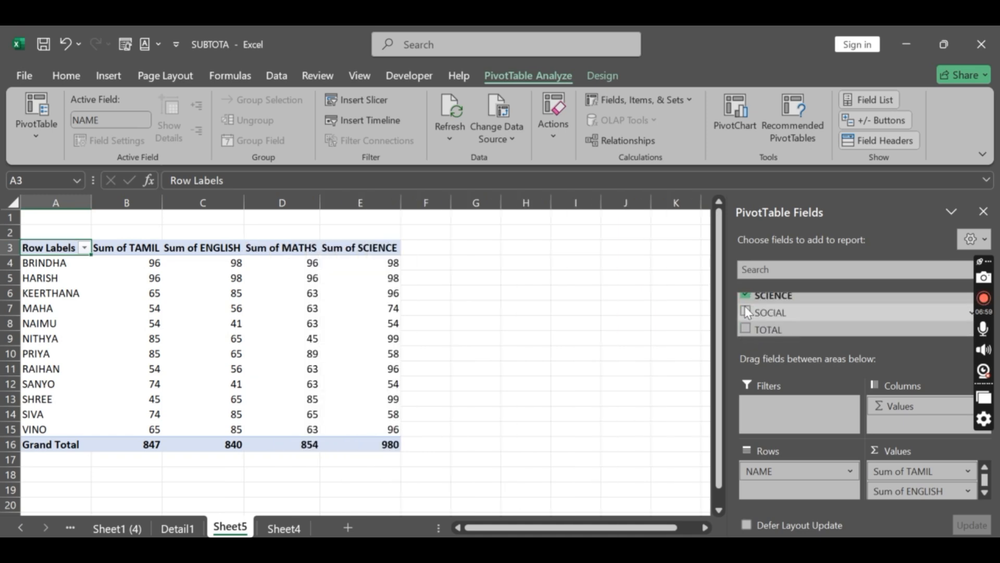
left_click(746, 311)
left_click(745, 329)
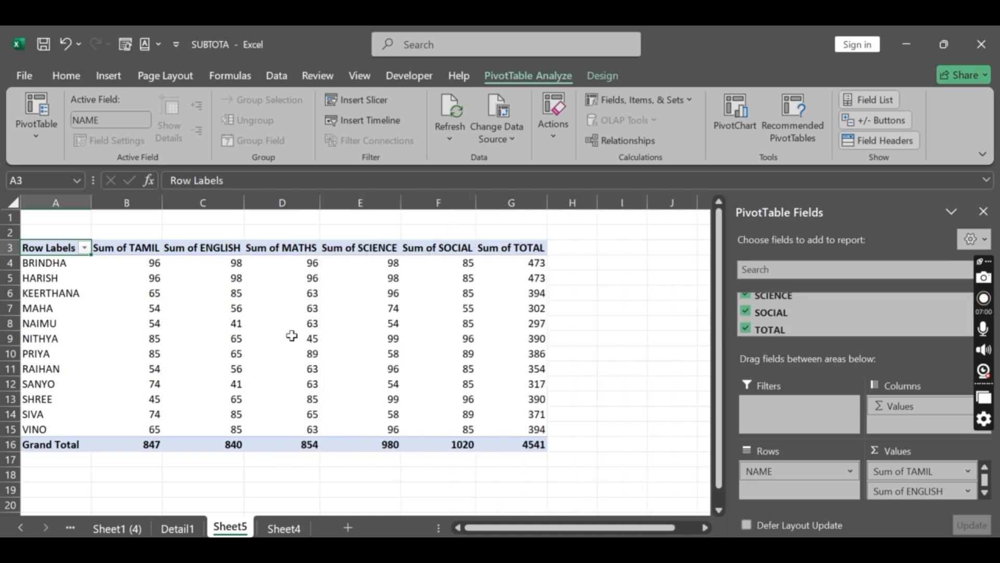
Filter the PivotTable's row labels to show only the first student in the name list.
left_click(83, 248)
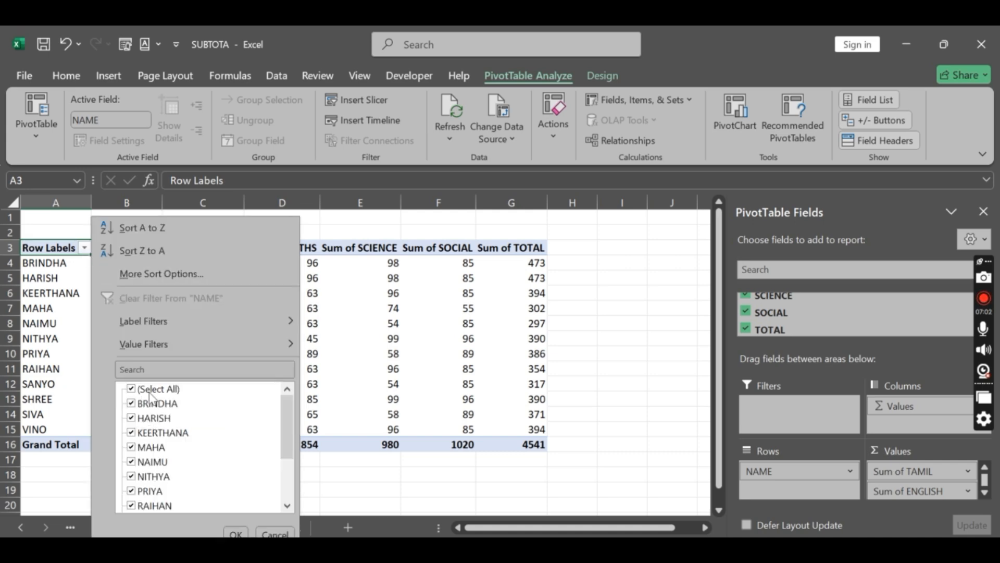
left_click(131, 388)
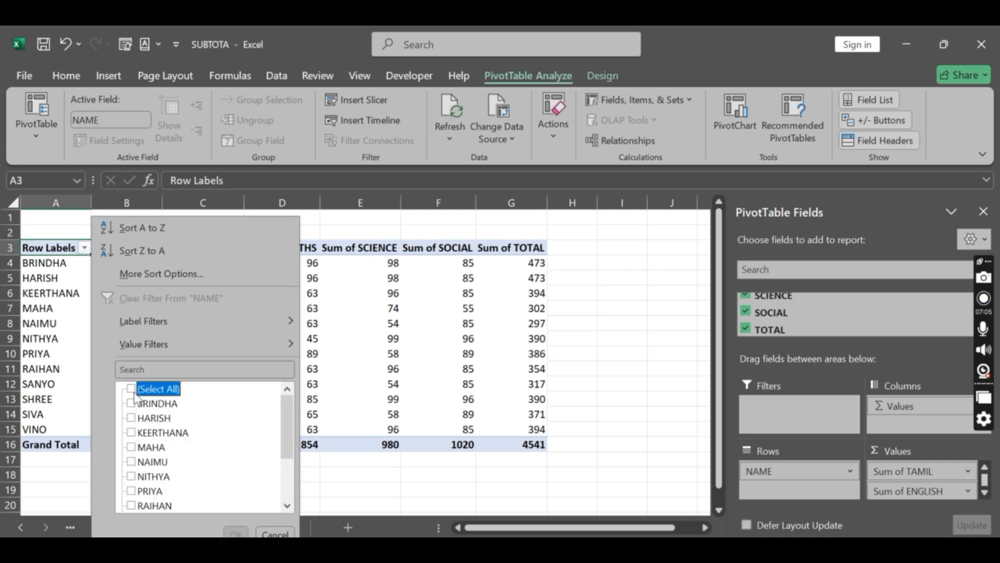
left_click(131, 403)
left_click(236, 532)
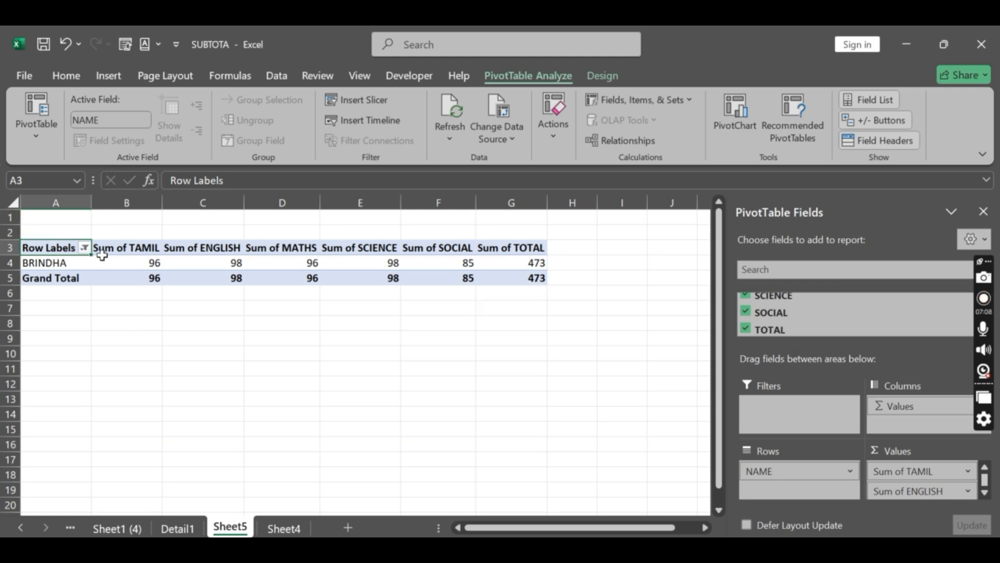
Reselect all names in the row label filter to show every student in the PivotTable.
left_click(84, 248)
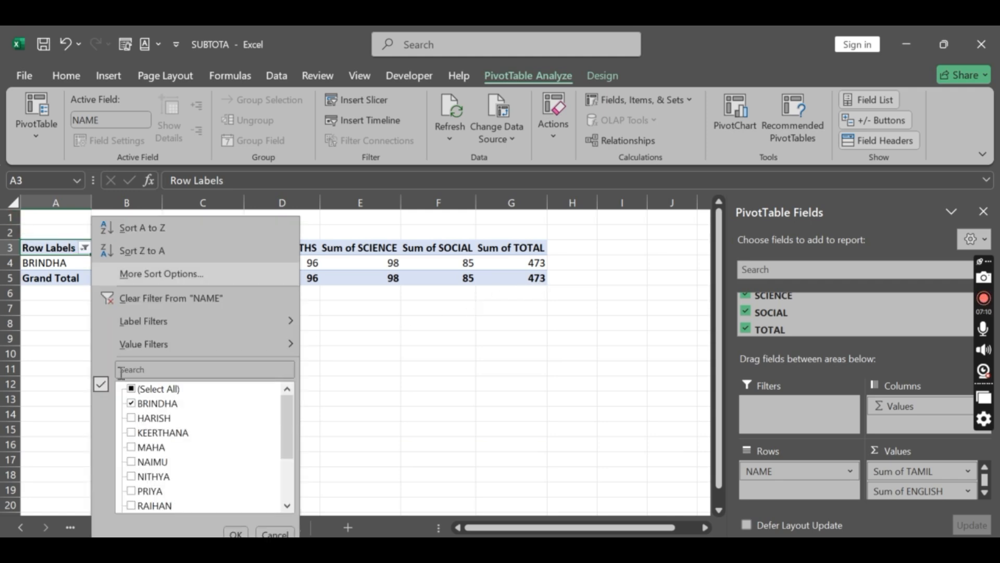
left_click(165, 391)
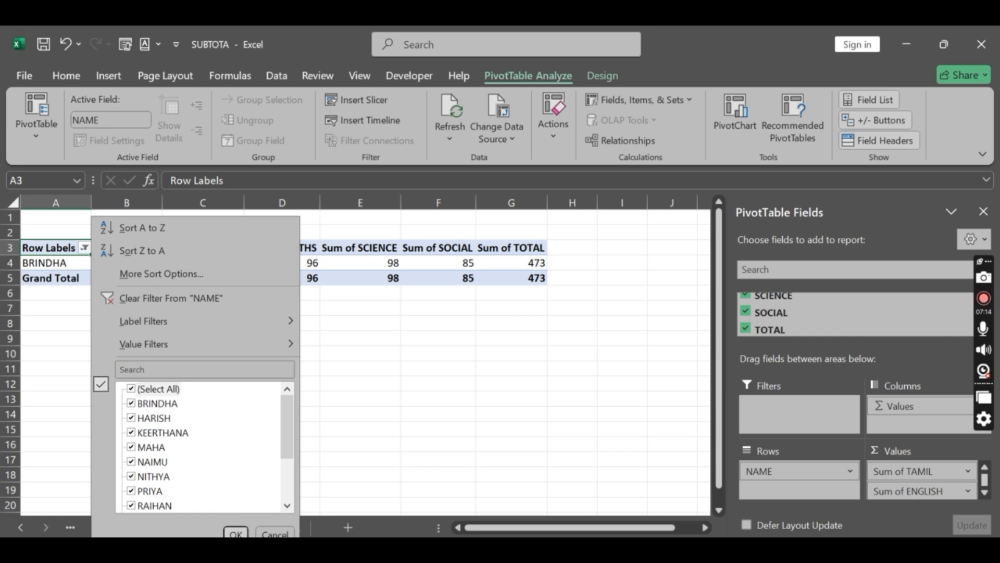
left_click(236, 532)
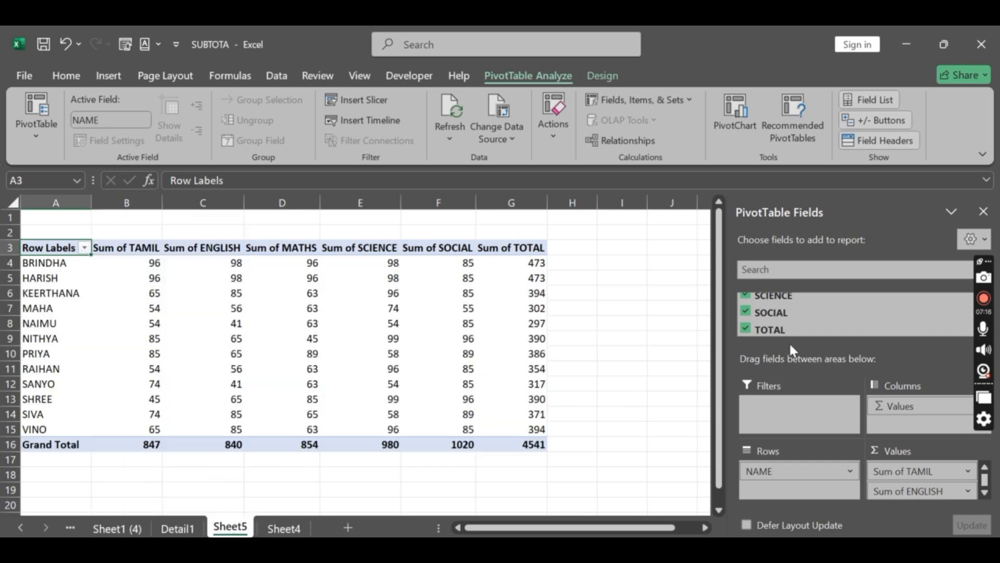
Remove NAME, TAMIL, ENGLISH, MATHS, SCIENCE, SOCIAL and TOTAL from the PivotTable to empty the report.
scroll(780, 317, "up", 3)
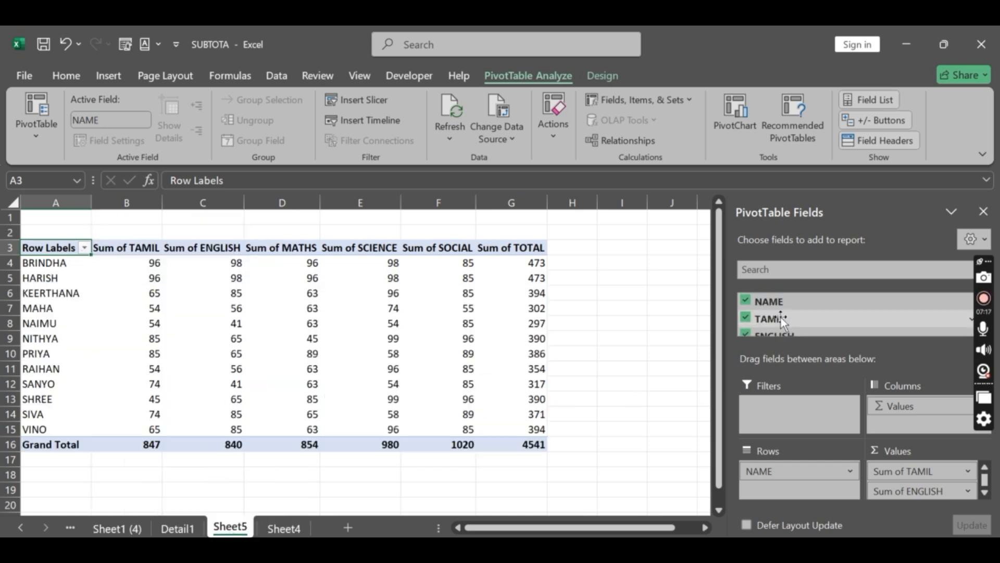
left_click(746, 301)
left_click(745, 317)
left_click(746, 332)
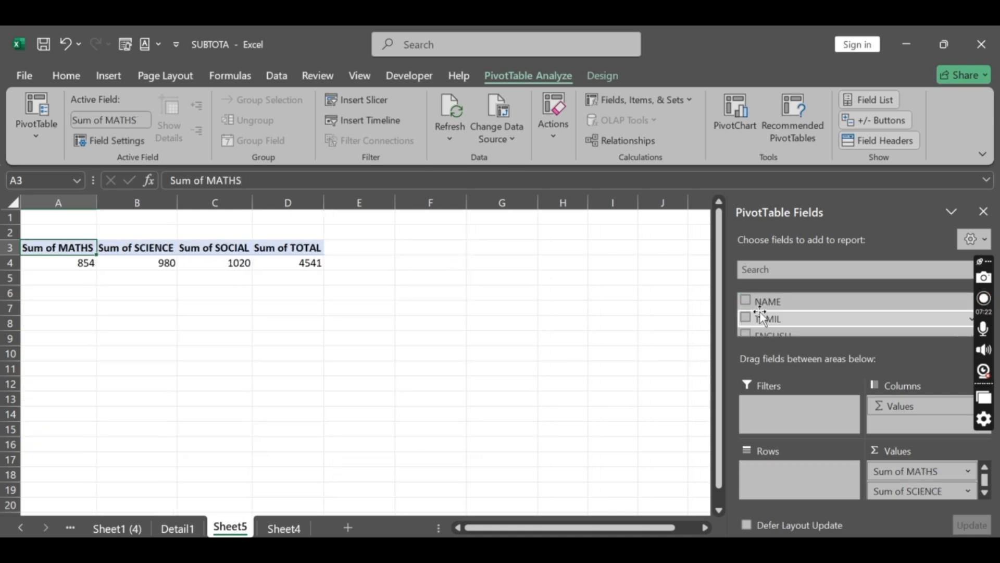
scroll(766, 310, "down", 1)
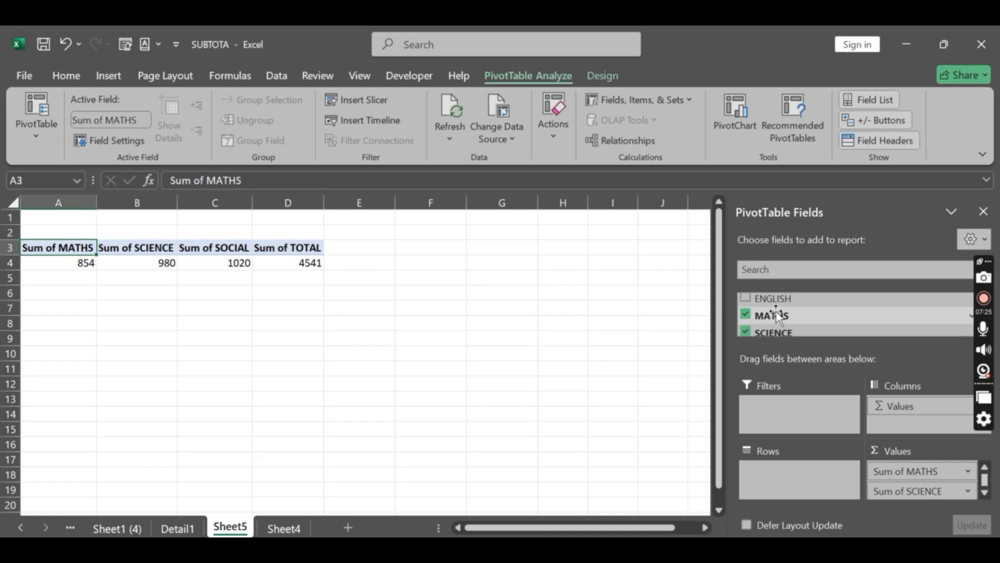
left_click(746, 314)
left_click(746, 331)
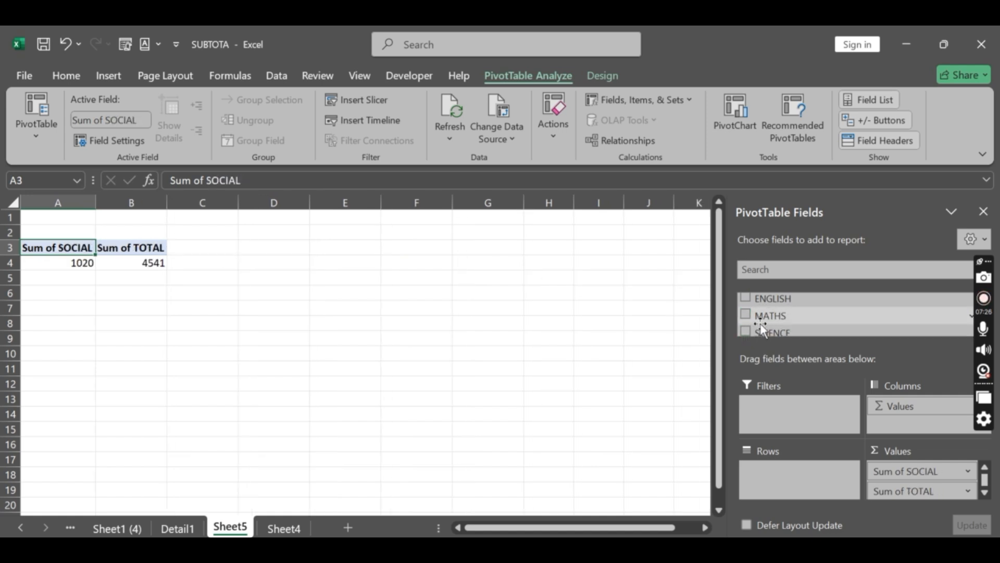
scroll(758, 318, "down", 1)
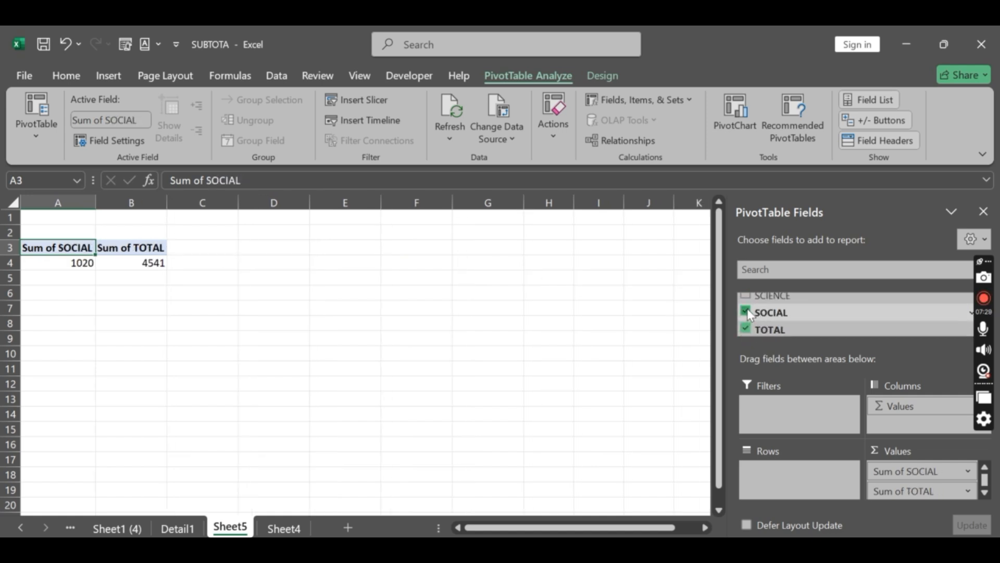
left_click(746, 313)
left_click(746, 330)
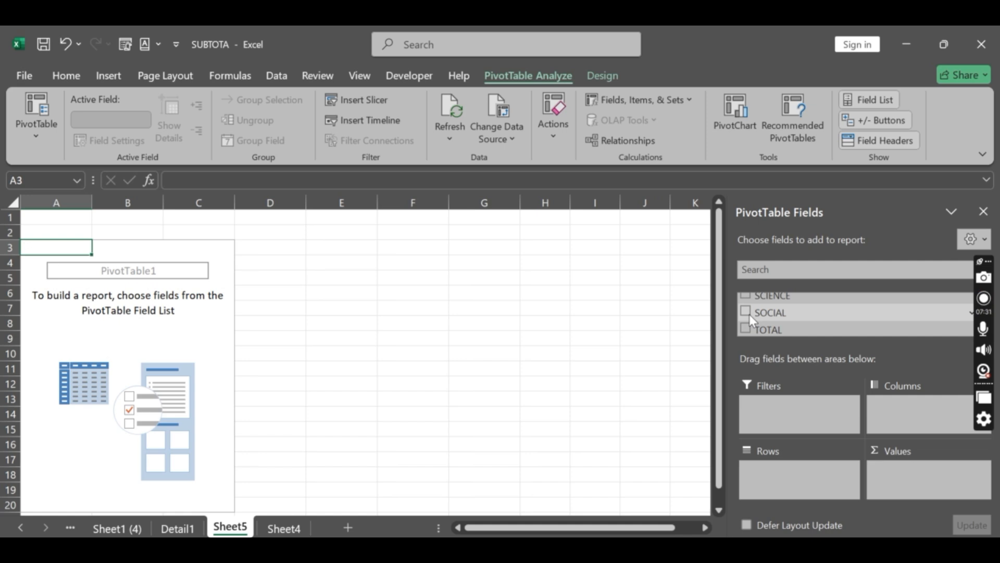
Add the NAME field as the rows of the empty PivotTable.
scroll(767, 313, "up", 3)
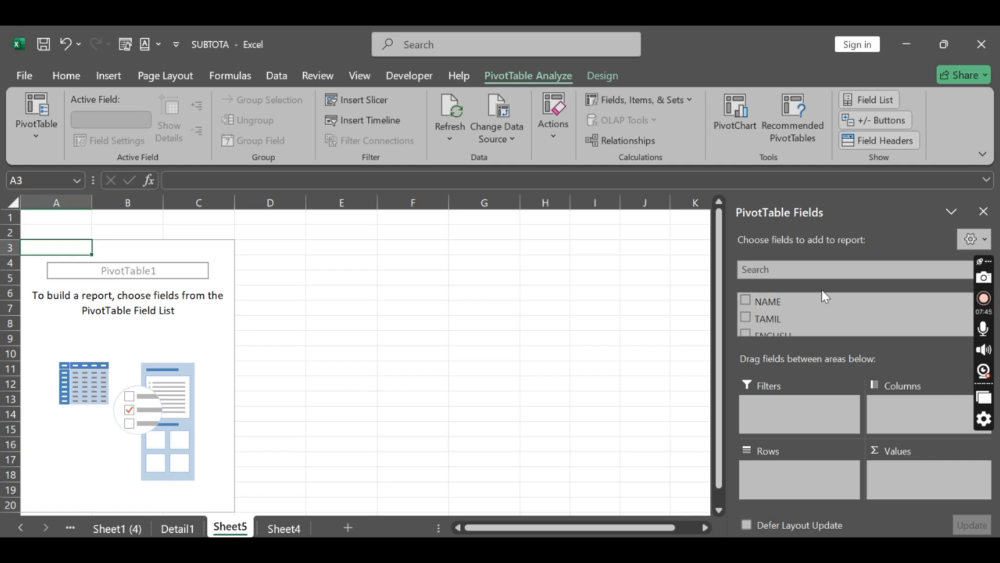
left_click(746, 301)
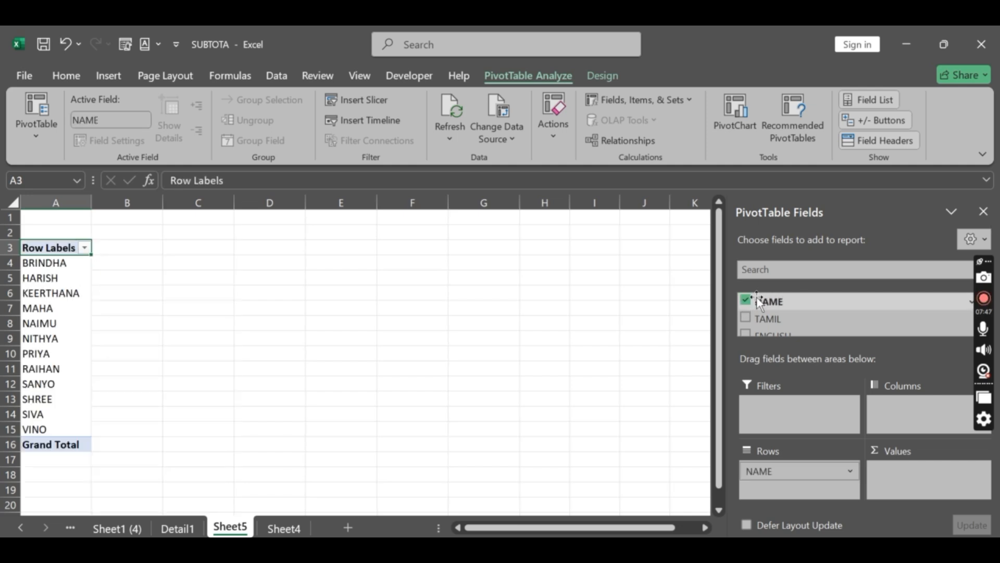
left_click_drag(770, 306, 786, 468)
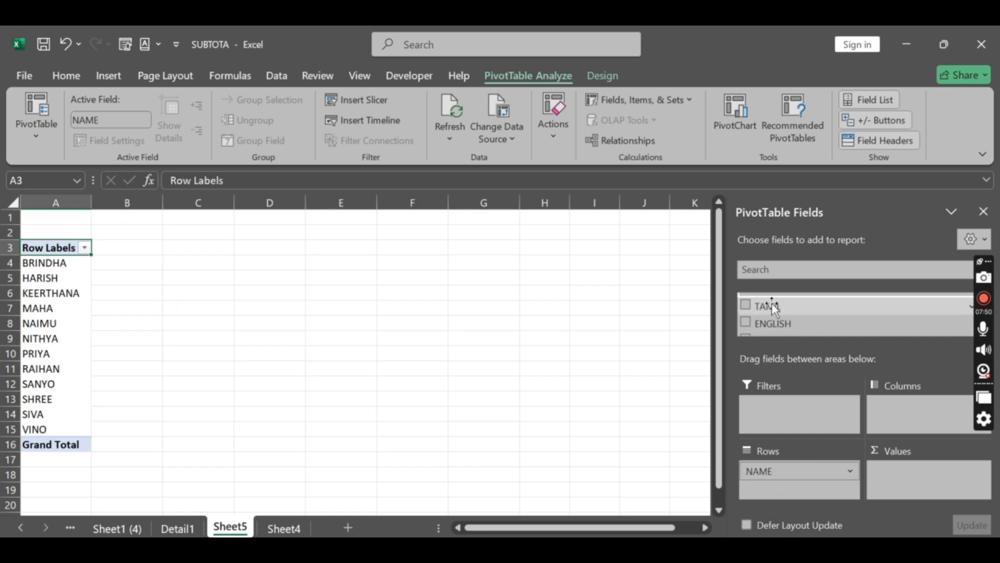
Add TOTAL to the PivotTable's summed values twice and remove the first entry, Sum of TOTAL.
scroll(770, 313, "down", 2)
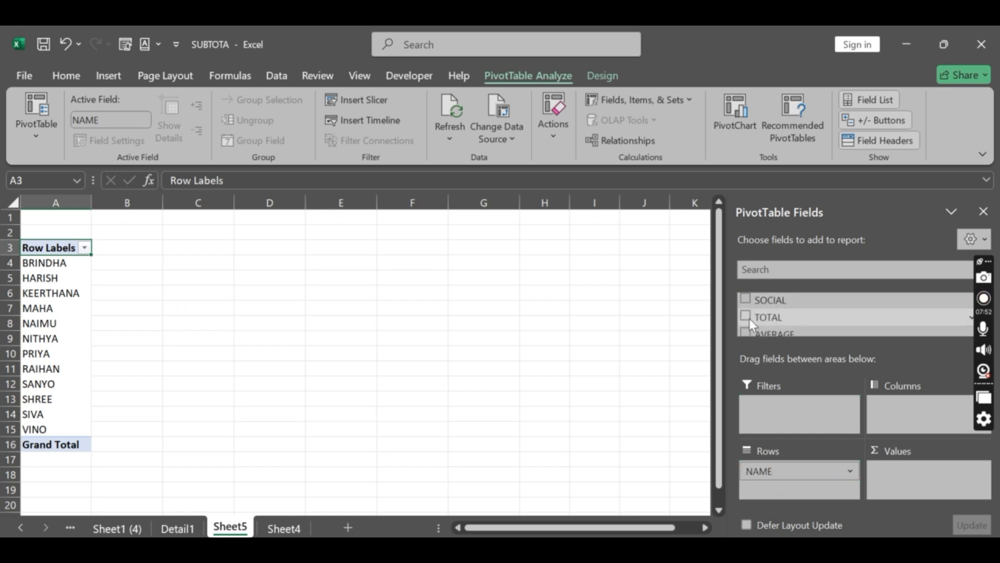
left_click(749, 319)
left_click_drag(789, 318, 923, 473)
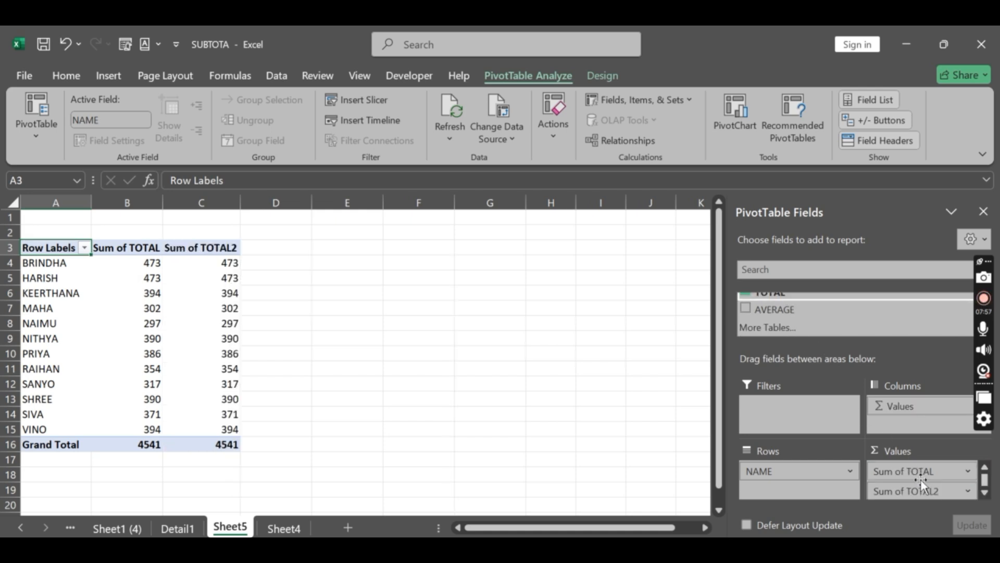
left_click_drag(955, 471, 921, 479)
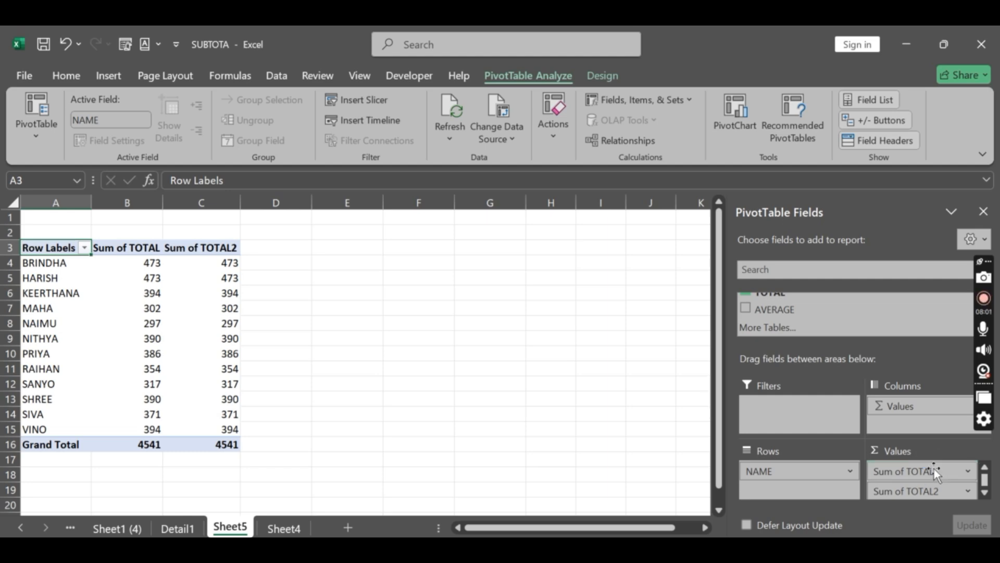
left_click(967, 470)
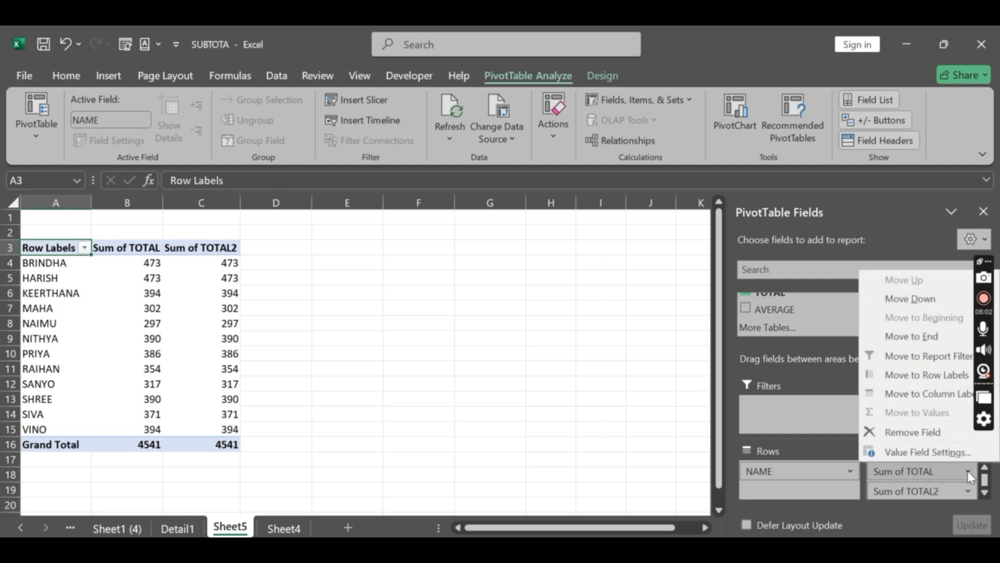
left_click(935, 439)
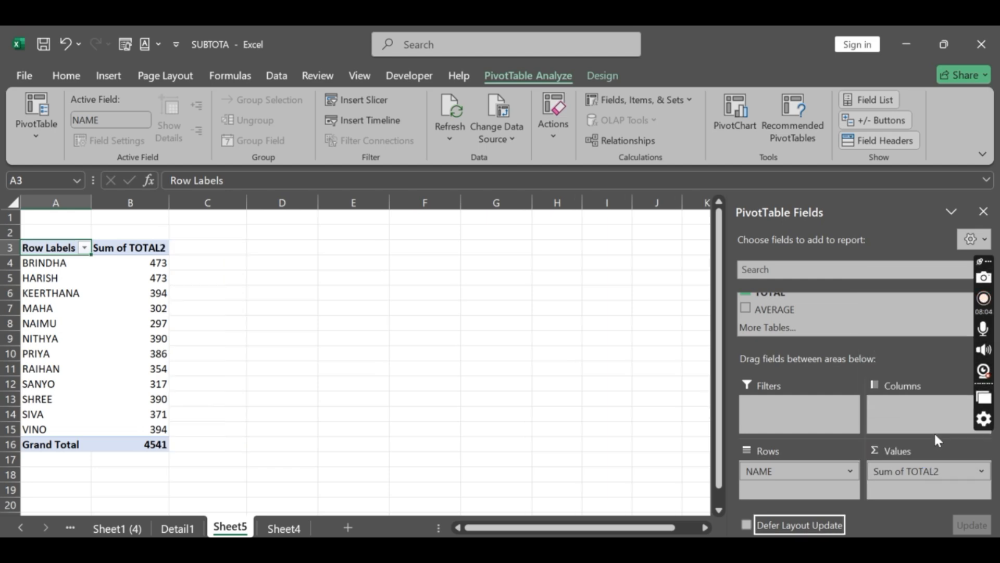
Examine the PivotTable's row labels and totals, and view the value field settings of Sum of TOTAL2 without changing them.
left_click(232, 265)
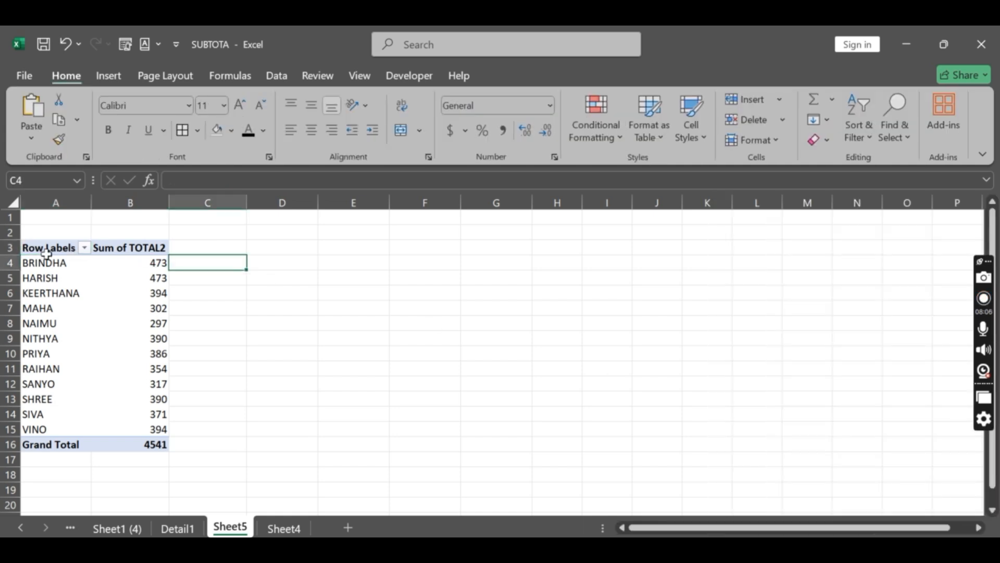
left_click(69, 251)
left_click(127, 250)
left_click(127, 291)
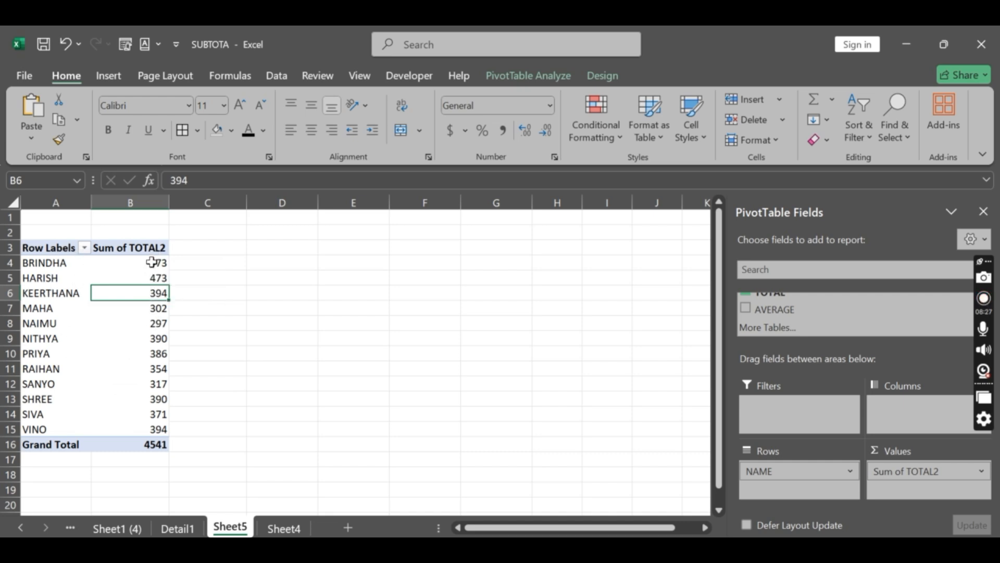
double_click(141, 250)
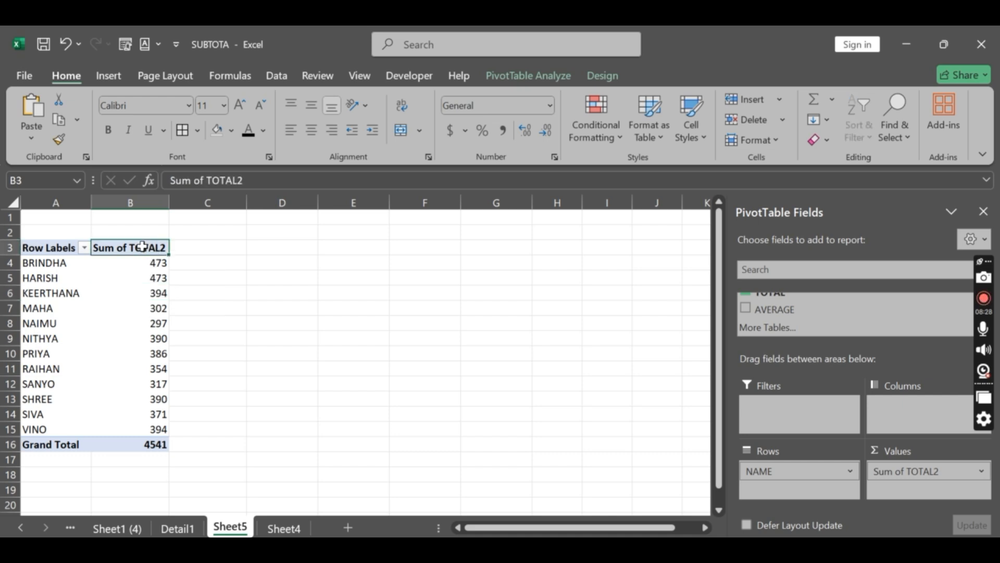
left_click(524, 406)
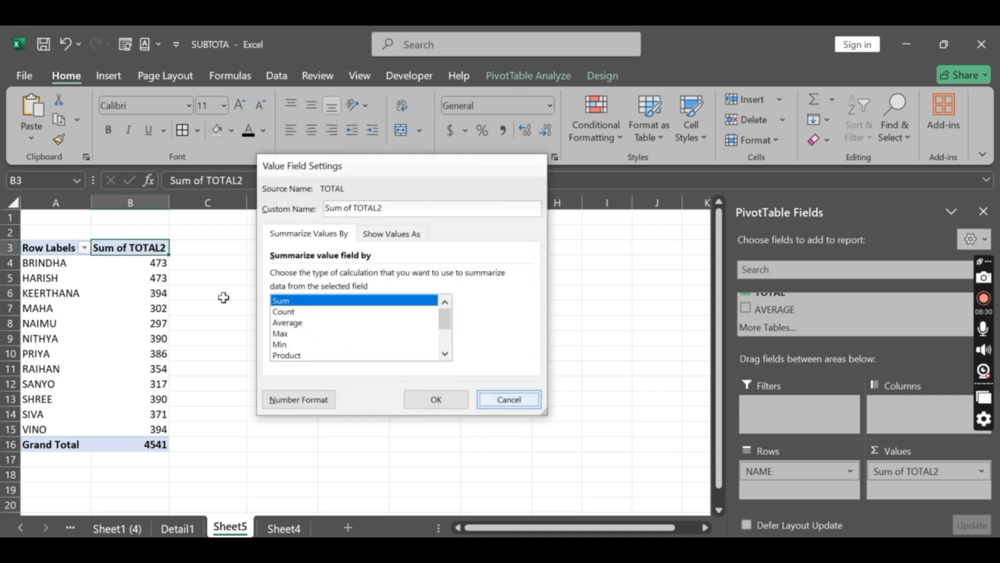
Filter the names-and-totals report to only the first student in the list.
left_click(84, 248)
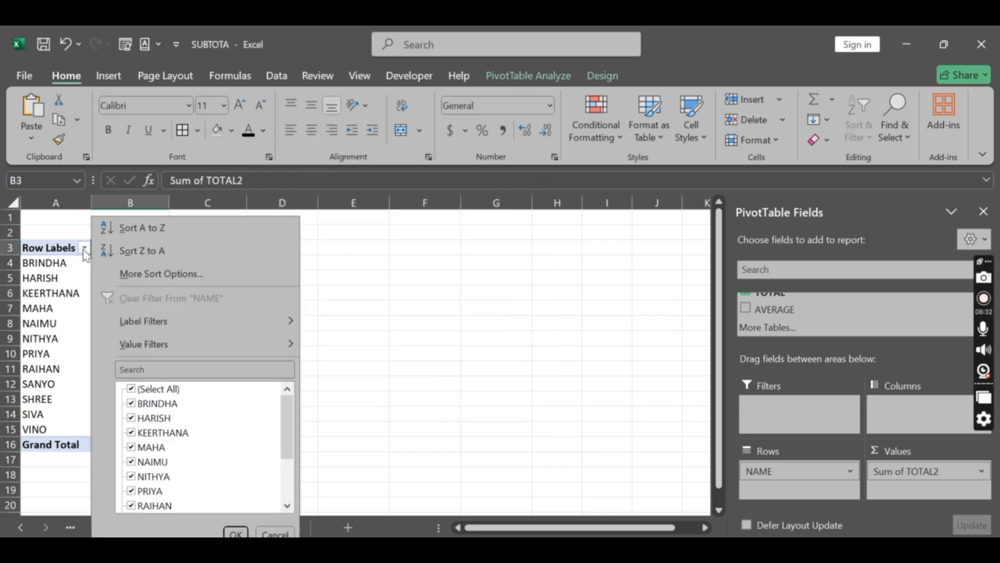
left_click(148, 389)
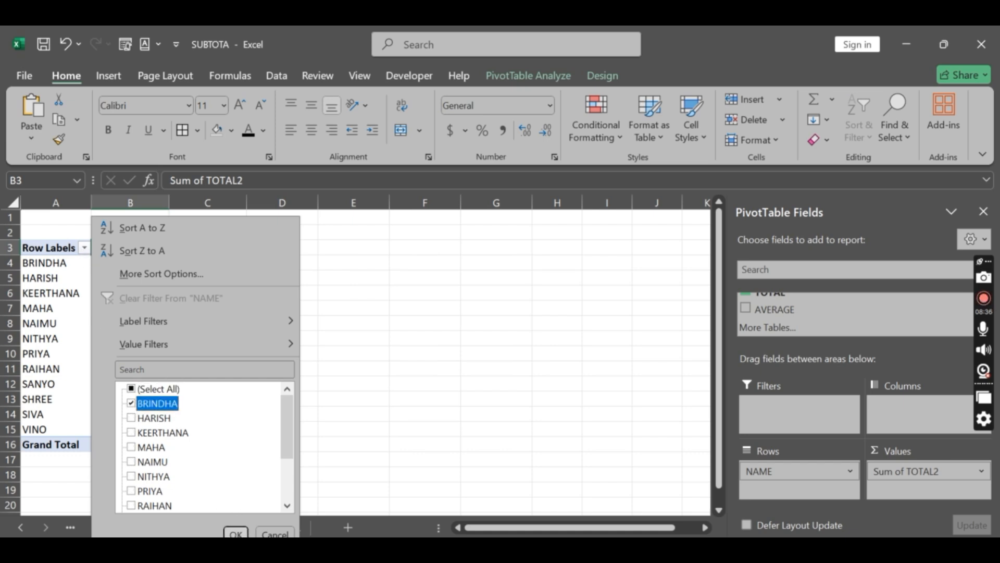
left_click(236, 533)
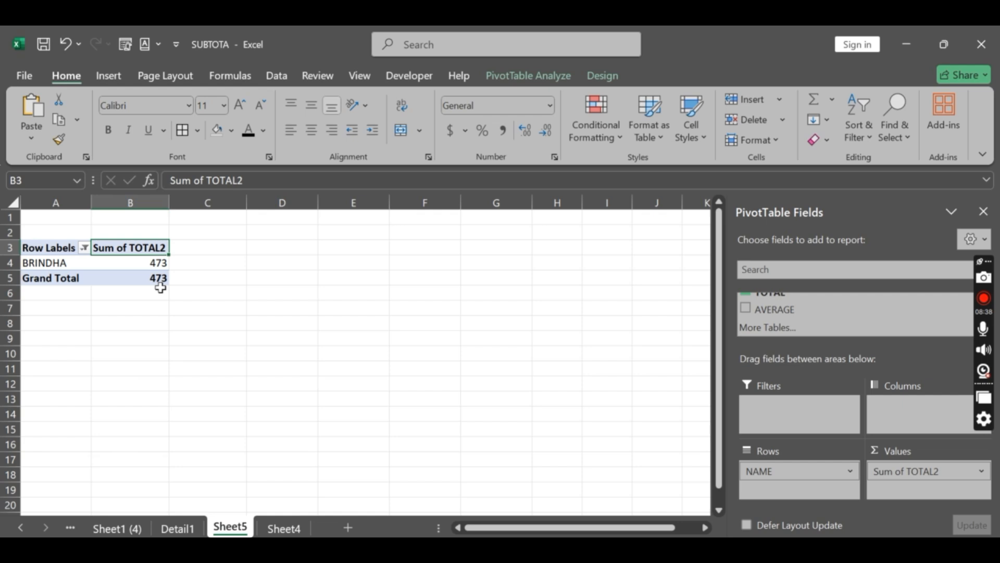
Select all names in the row label filter again to show every student's total.
left_click(84, 247)
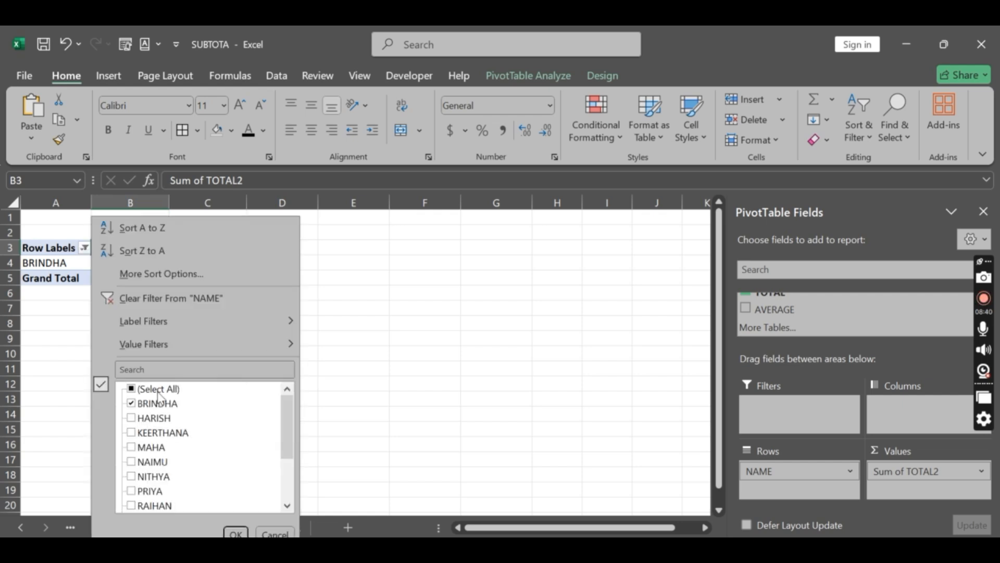
left_click(132, 389)
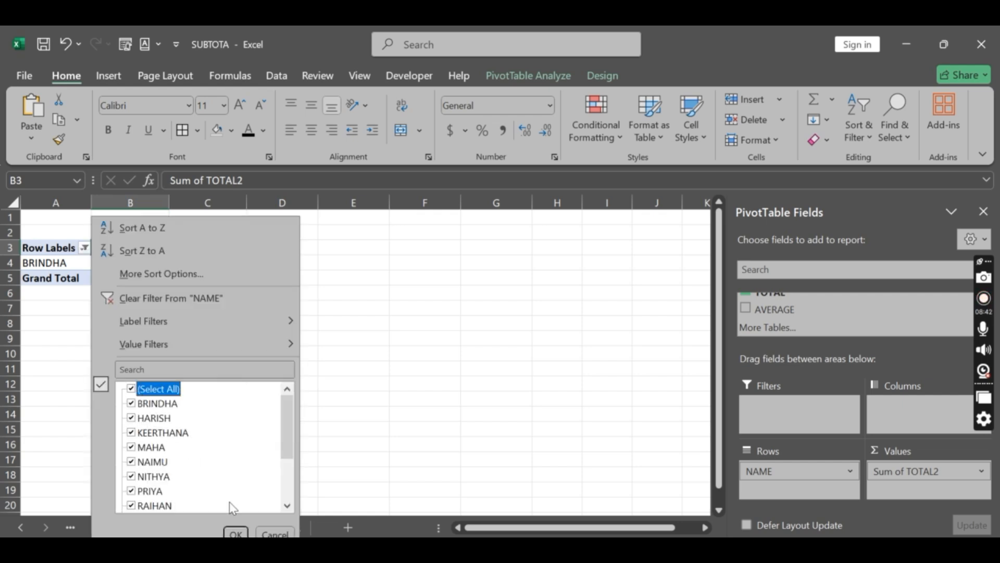
left_click(236, 533)
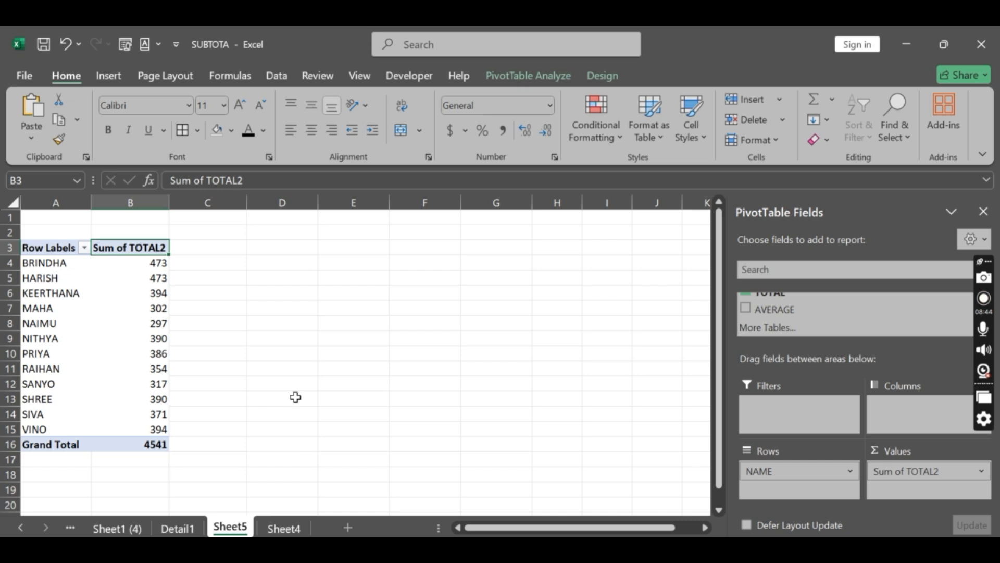